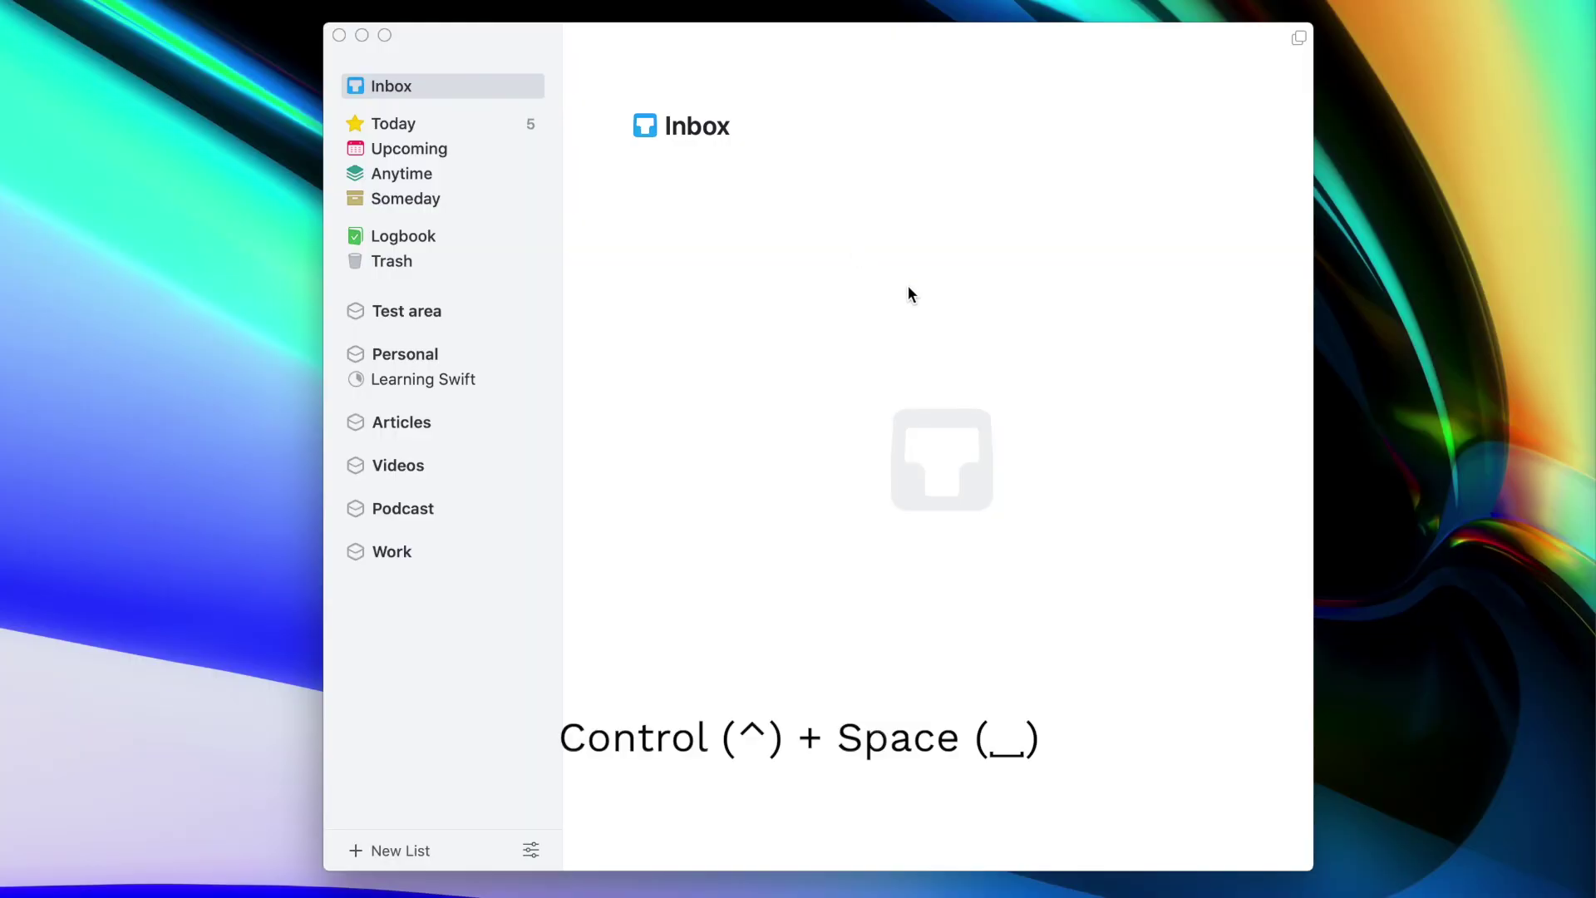
Quick-add a to-do named 'Test' and save it with the Inbox as its destination
key(ctrl+space)
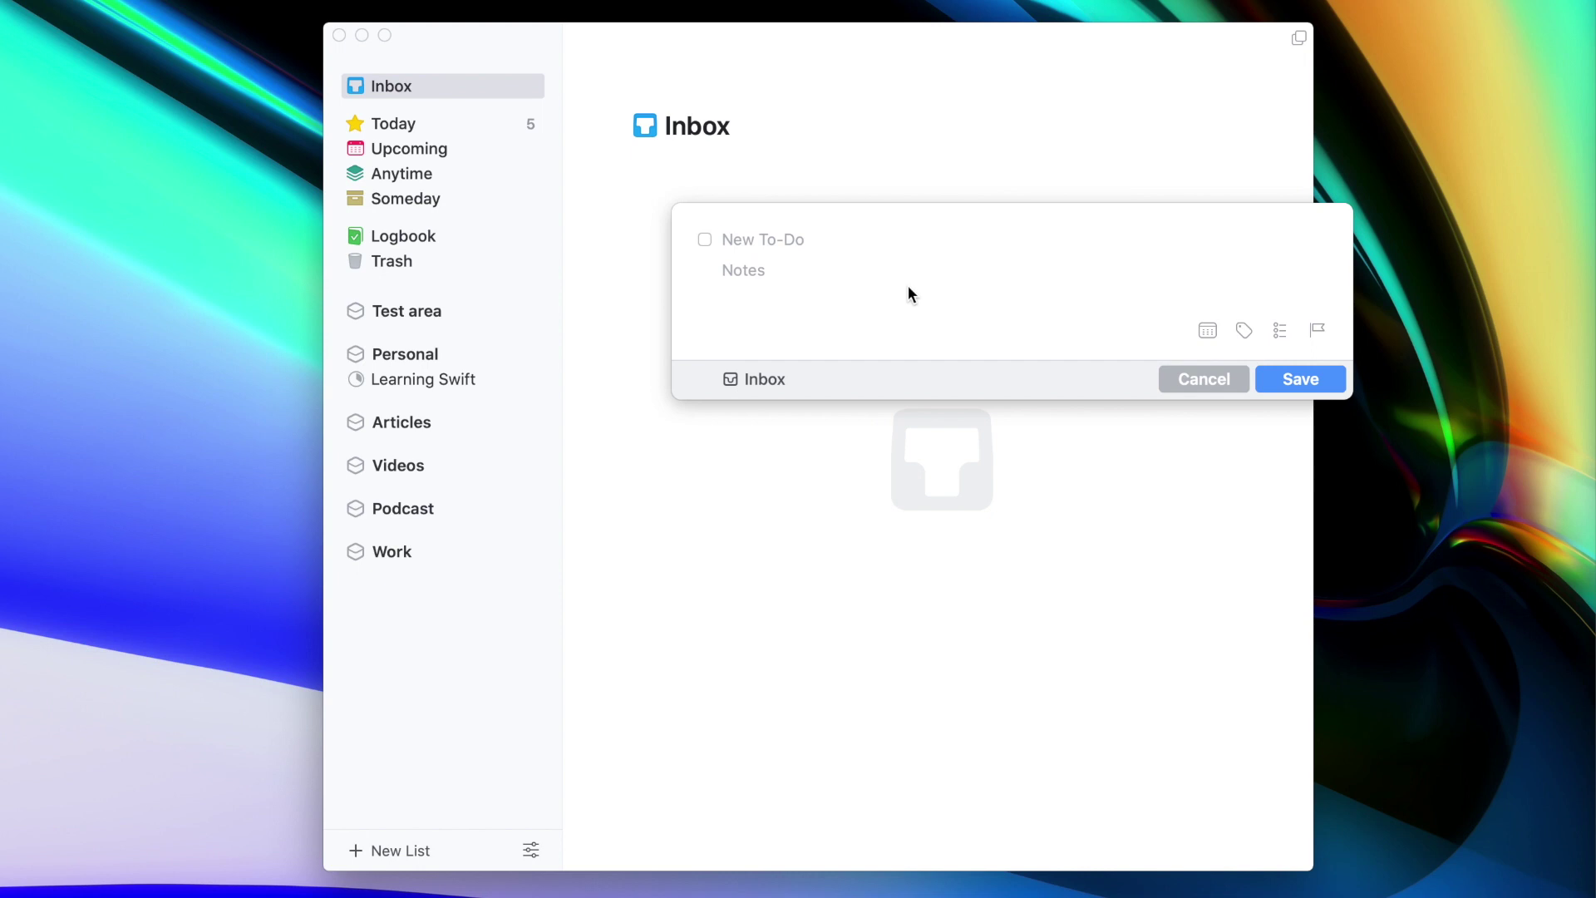
text(Test)
click(764, 383)
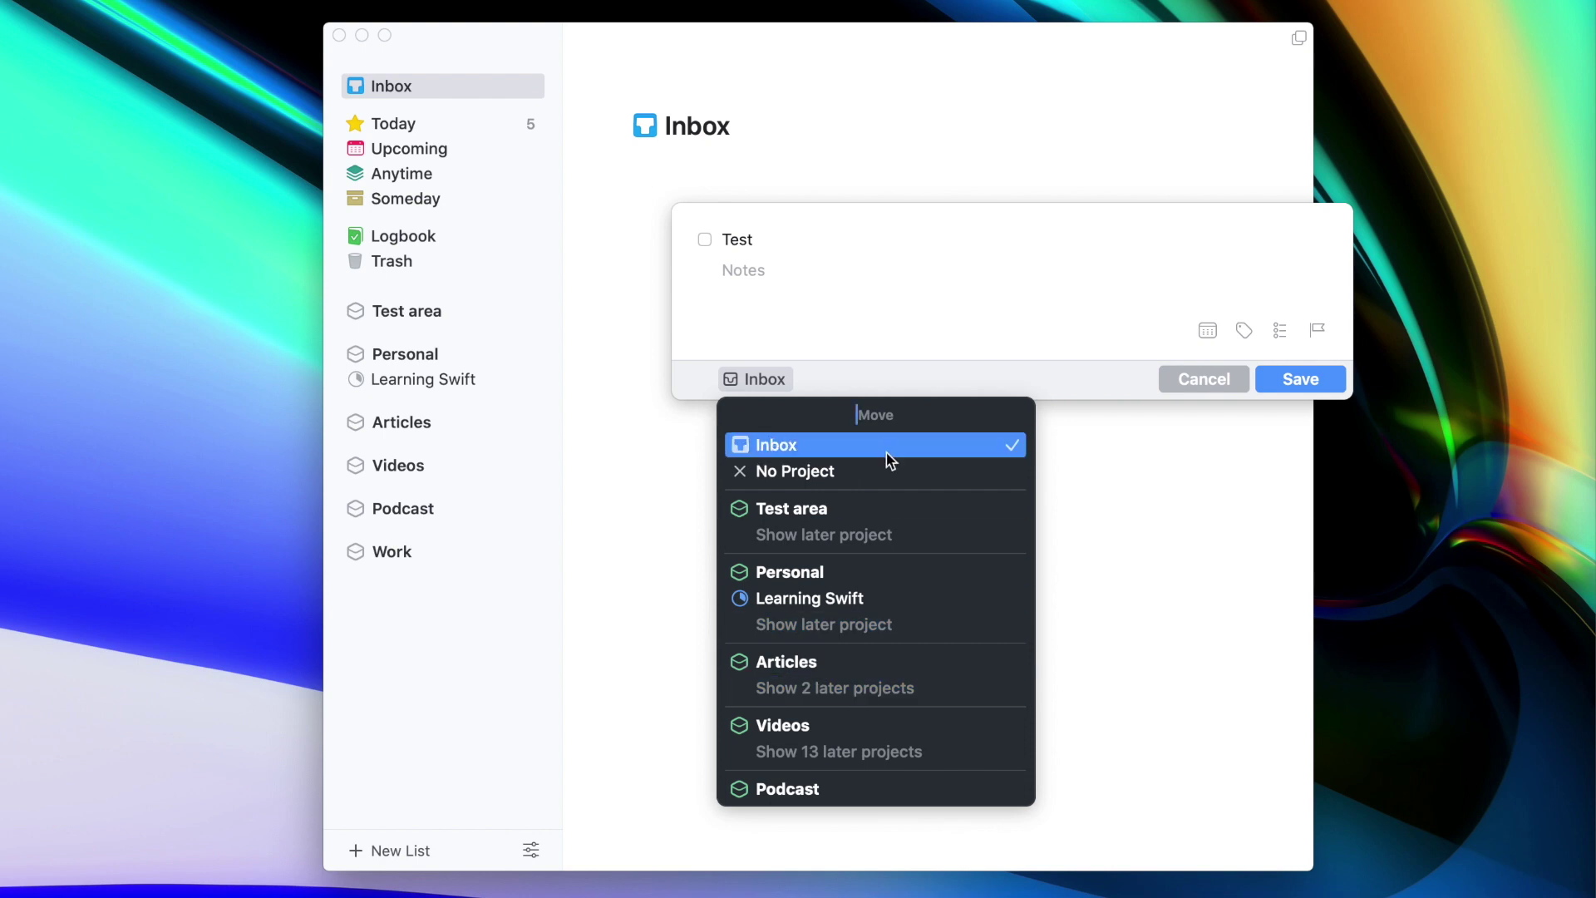
click(913, 353)
click(1094, 720)
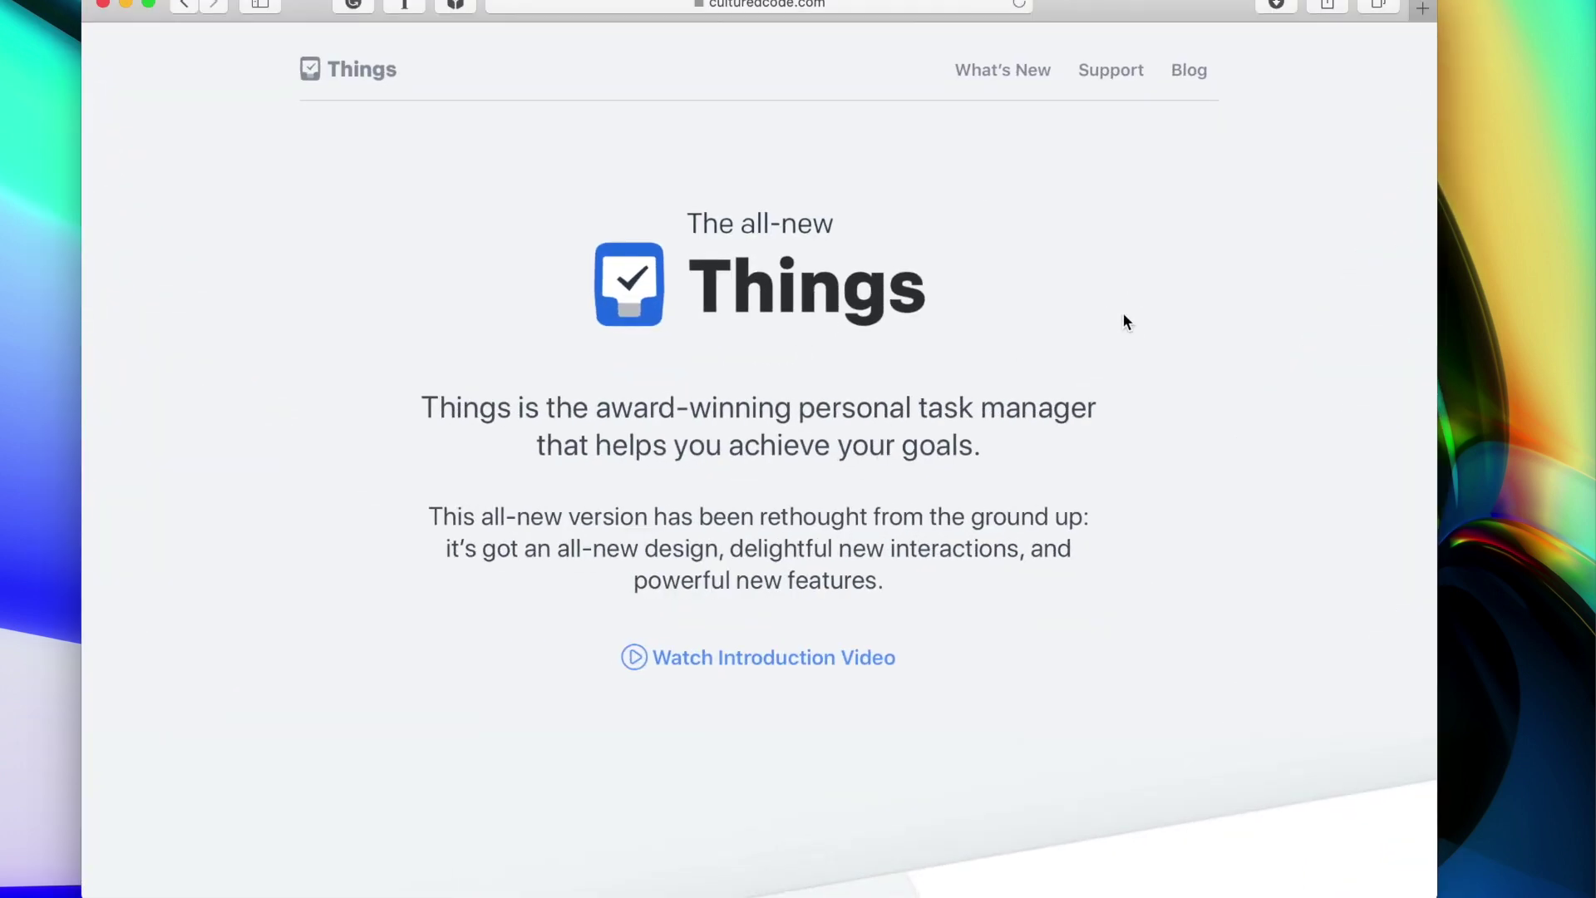
Capture the Things web page, with its title and link, as an Inbox to-do, then close Safari
key(ctrl+alt+space)
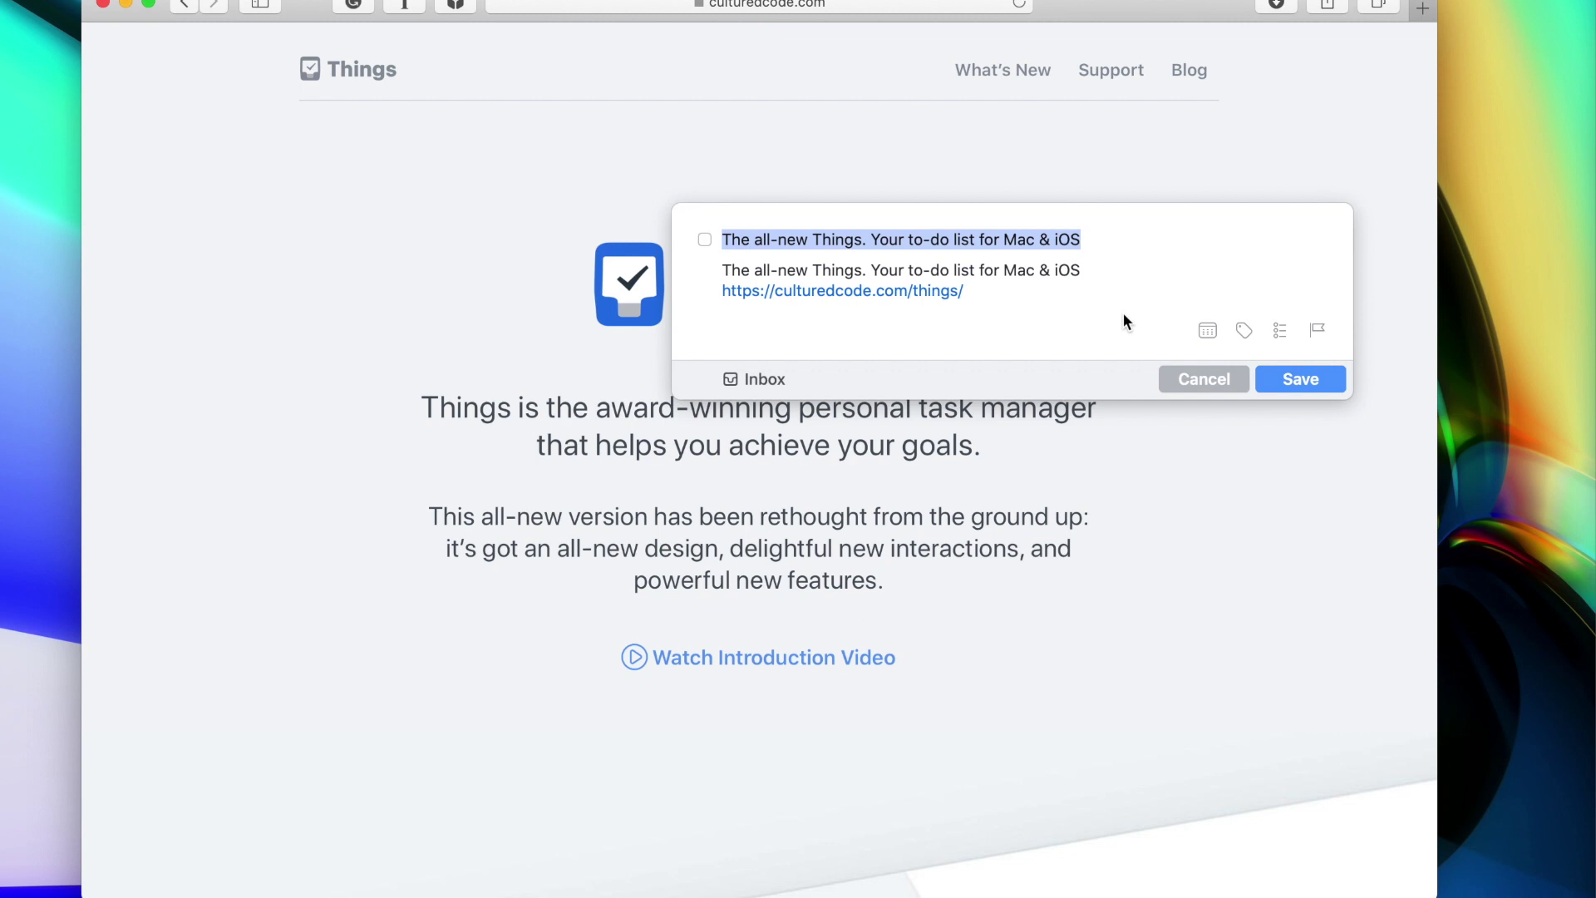
click(1299, 381)
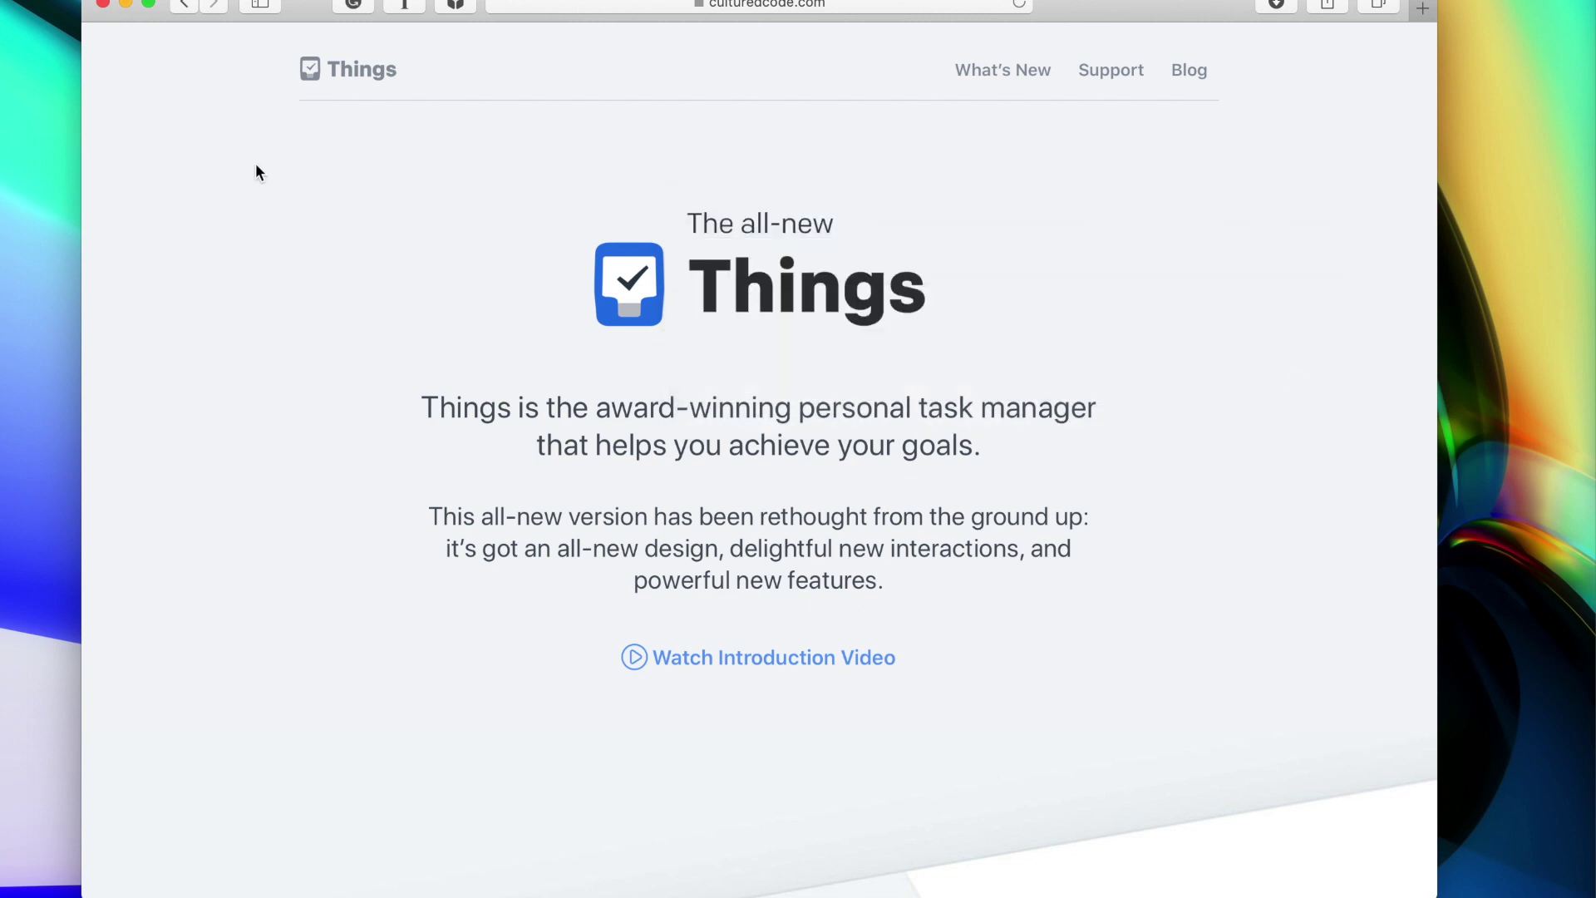
click(103, 3)
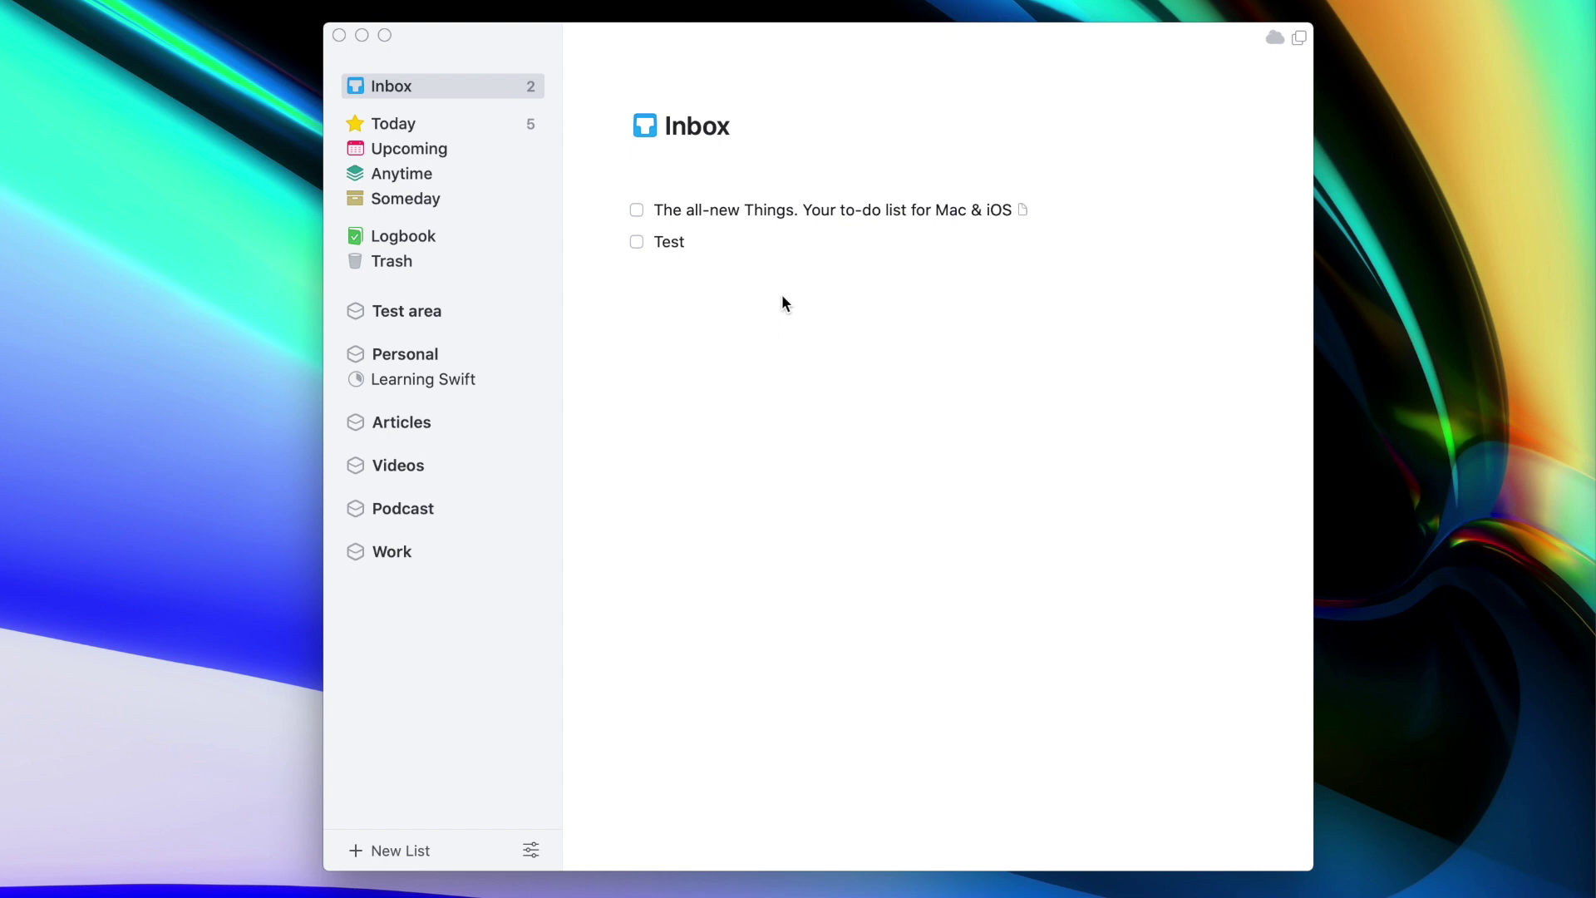
double_click(819, 216)
Enable 'Show to-dos from Reminders in Inbox' in the Reminders Inbox preferences, then close them
key(super+comma)
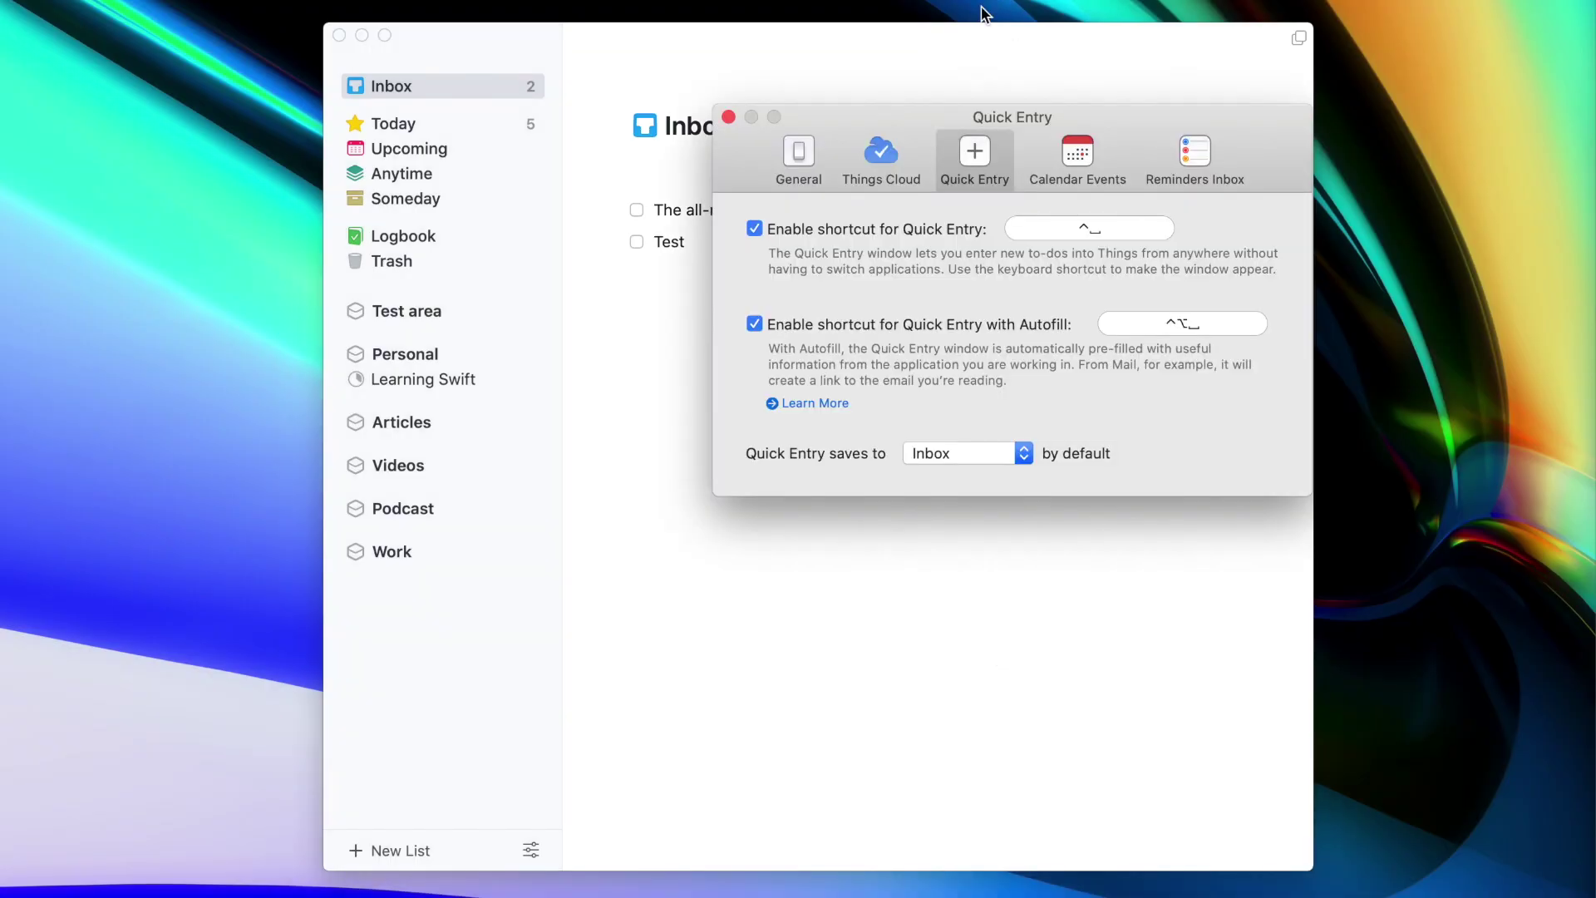
click(805, 151)
click(1198, 148)
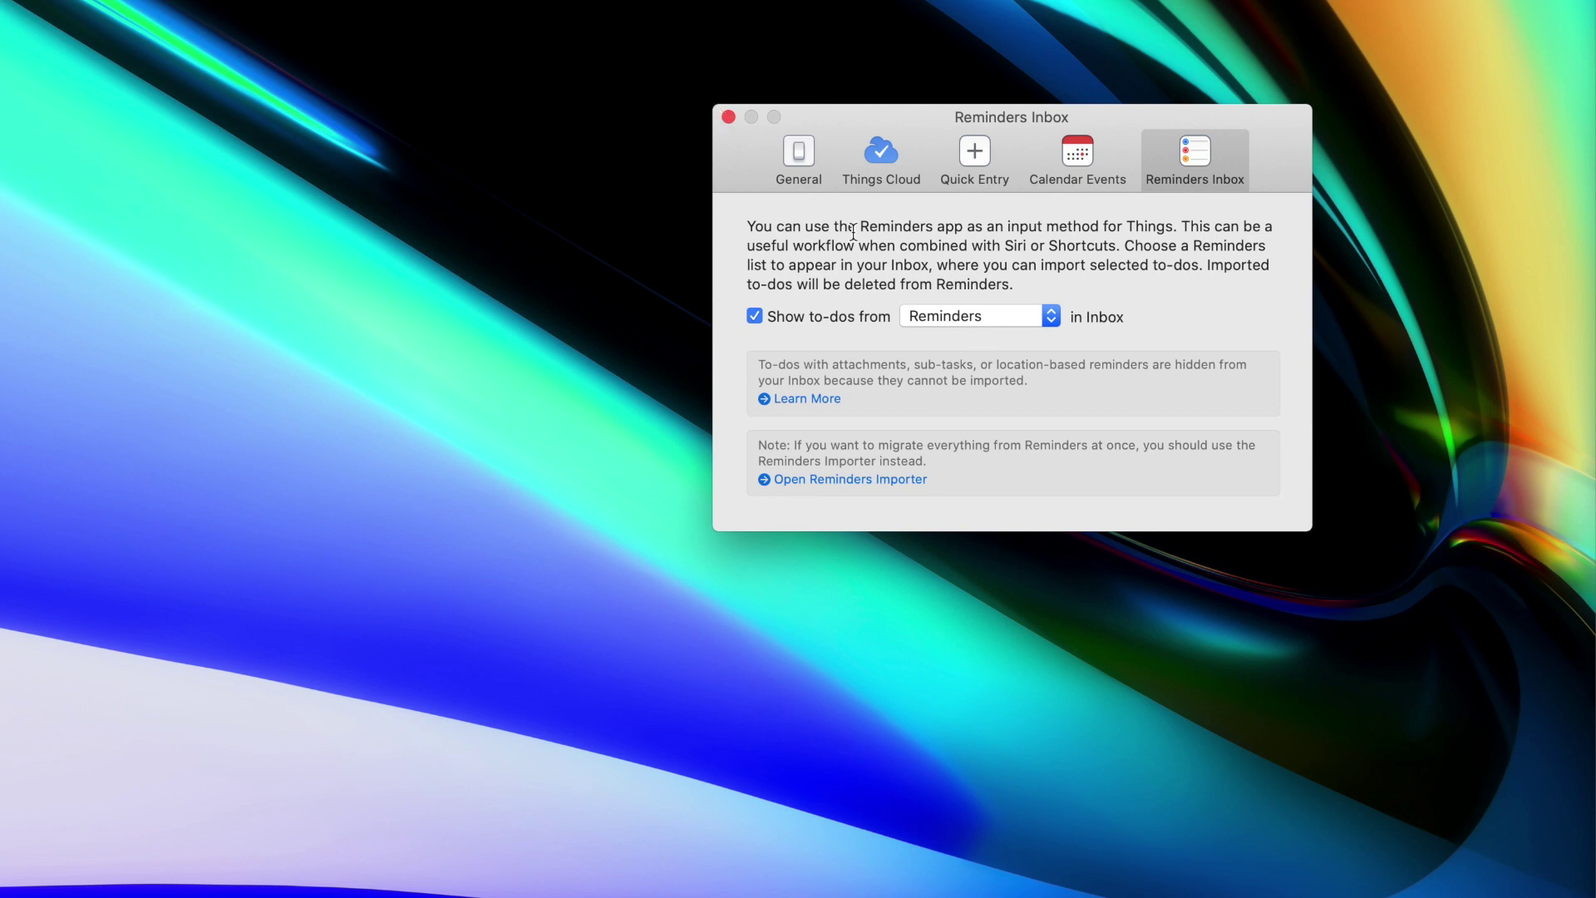
click(729, 118)
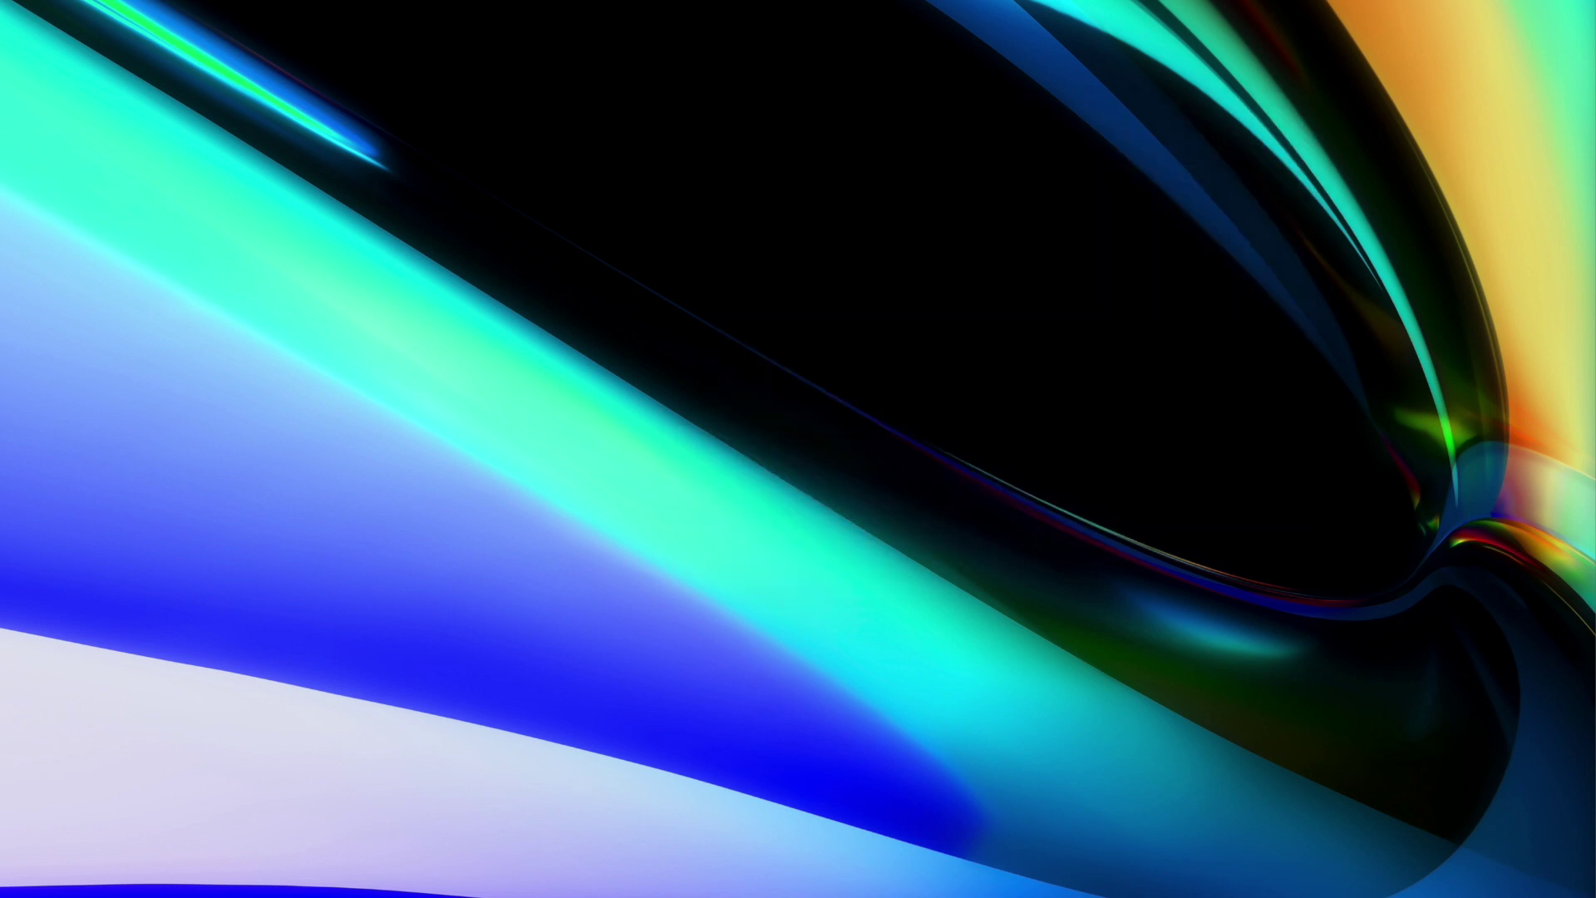
Bring back the Things window and import the Buy milk reminder into the Inbox
key(super+1)
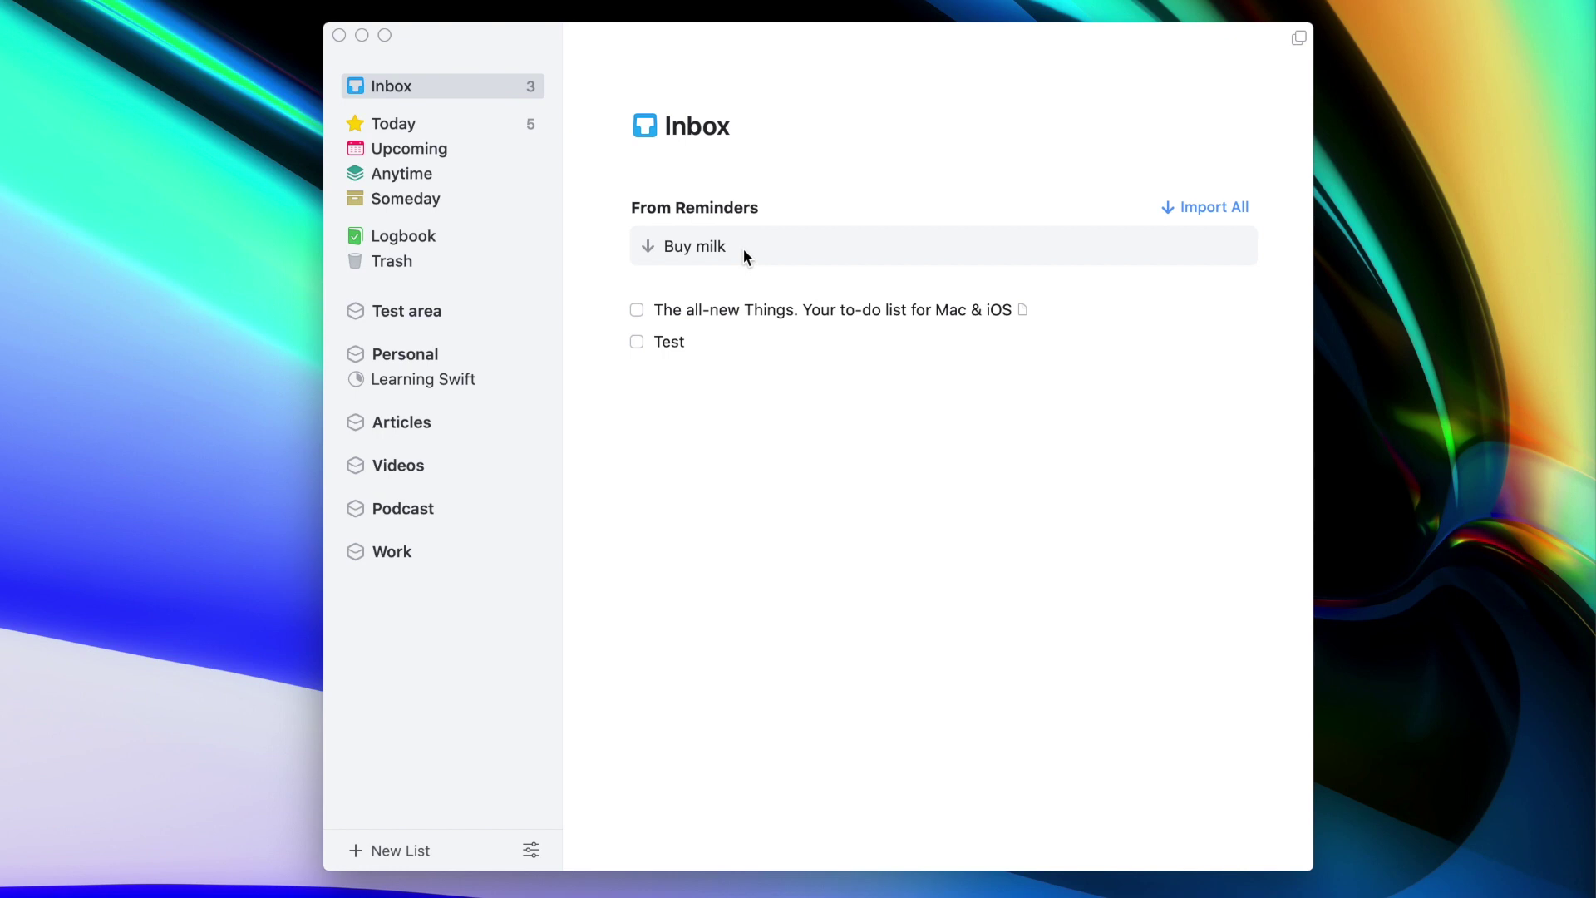
click(1234, 209)
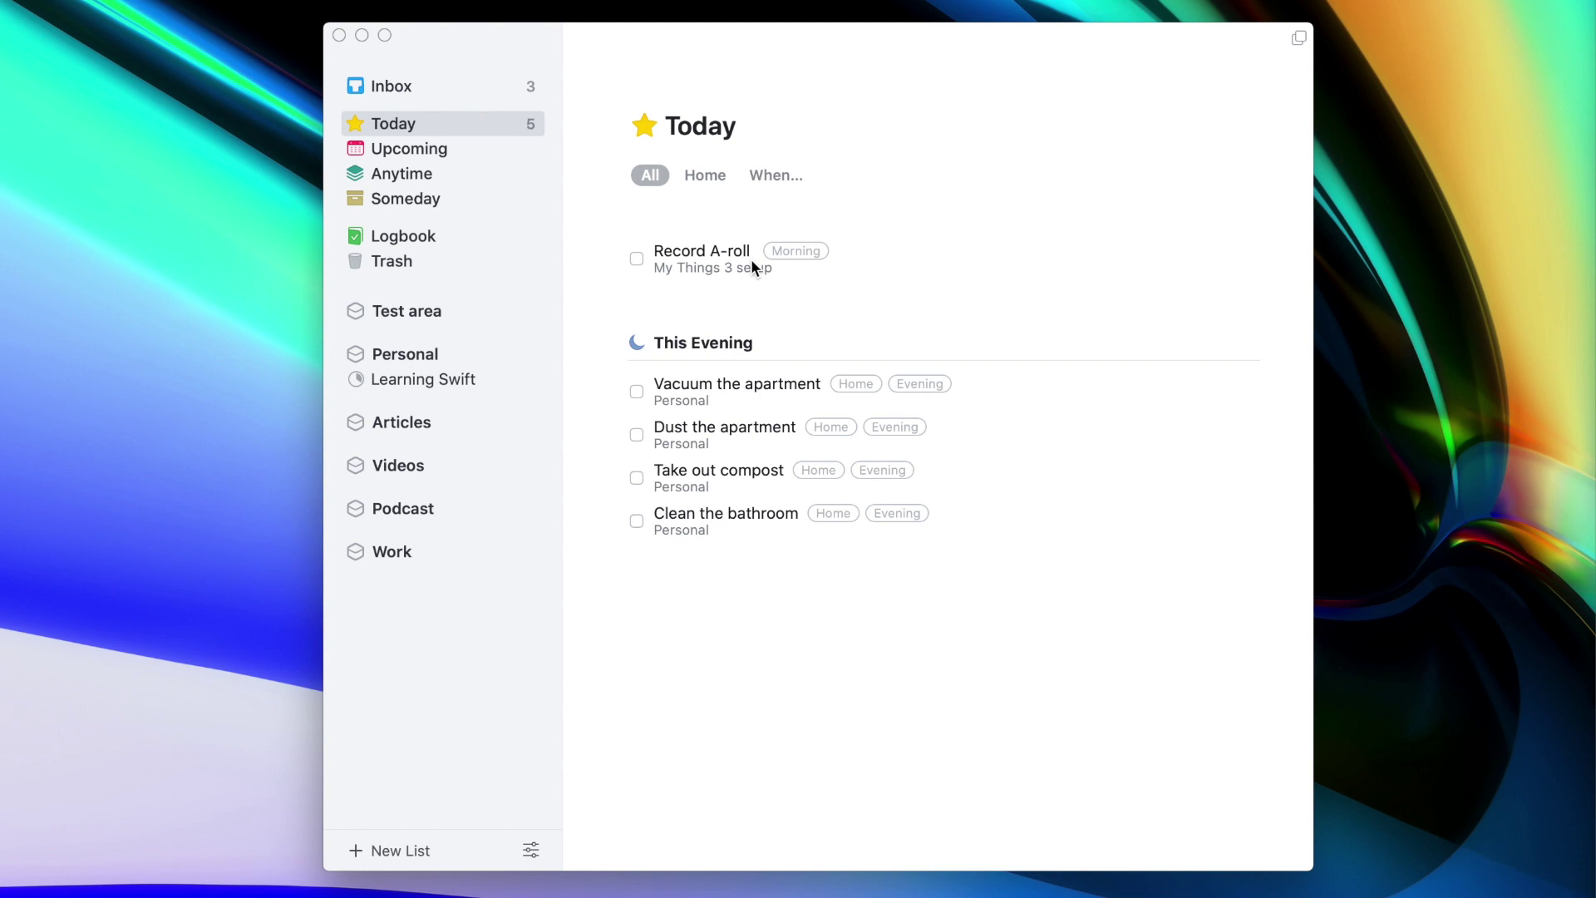
Schedule Record A-roll for This Evening, drag it back above, then view Upcoming and Anytime
click(752, 263)
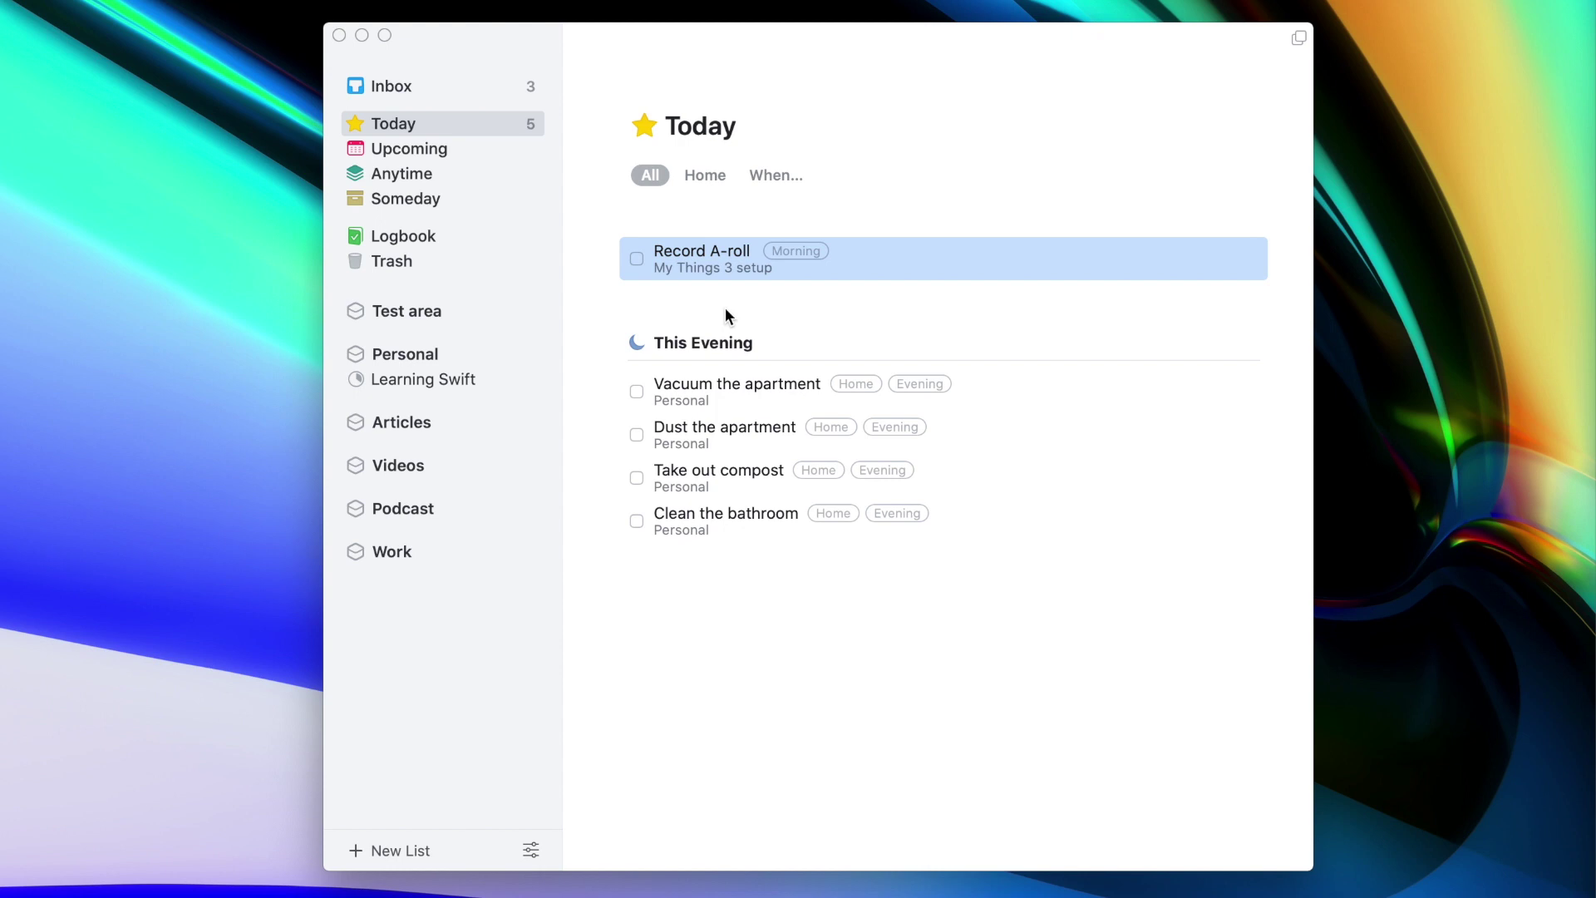
key(super+s)
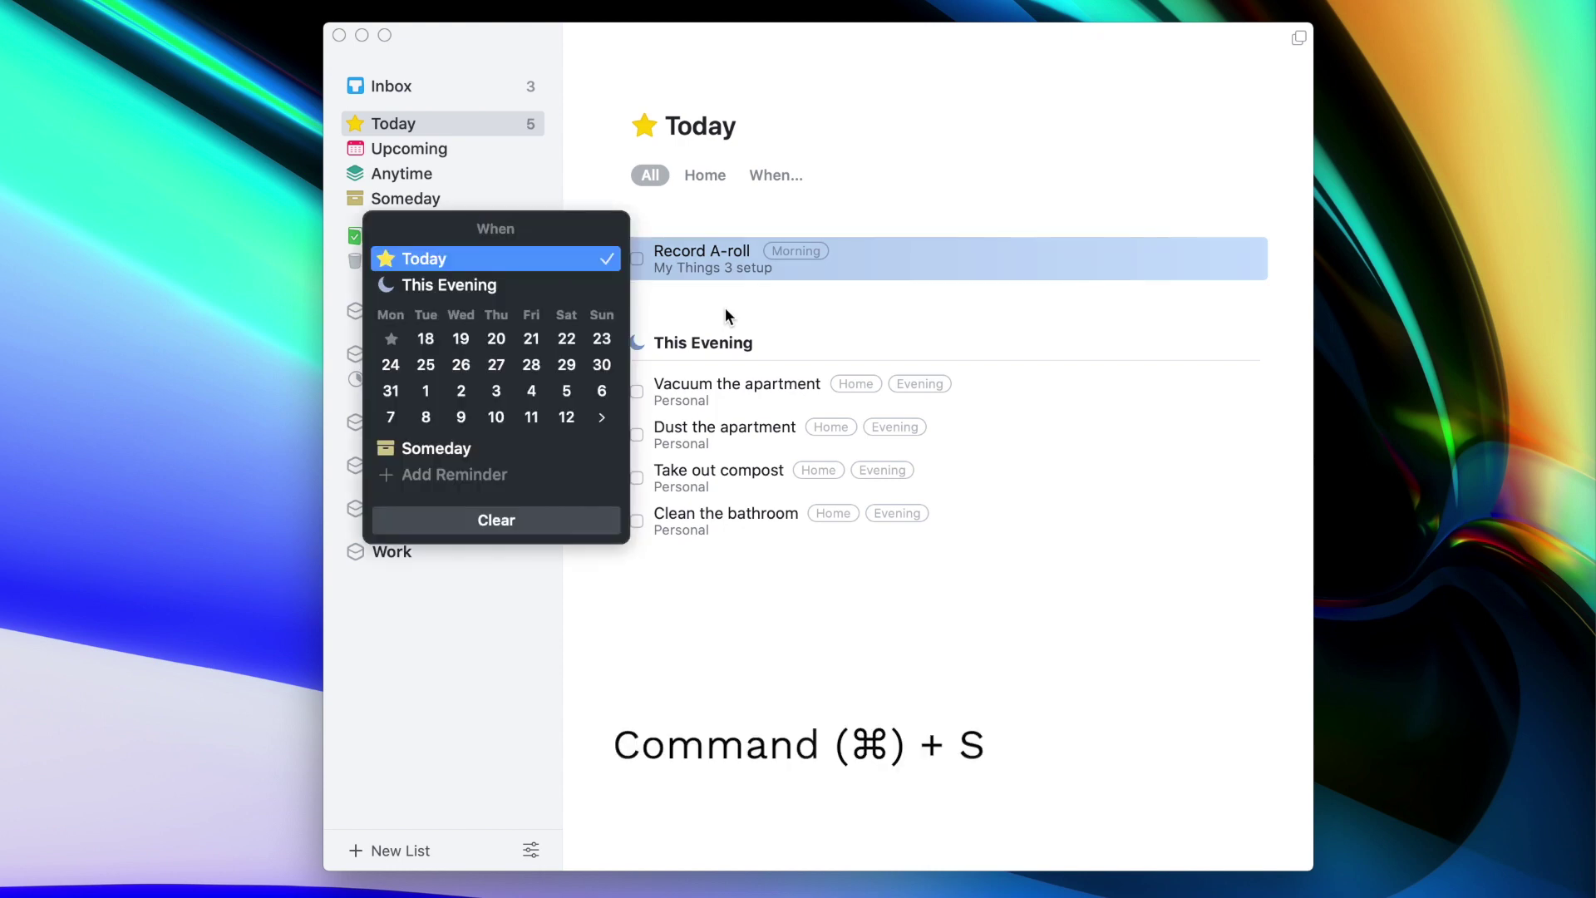
key(Escape)
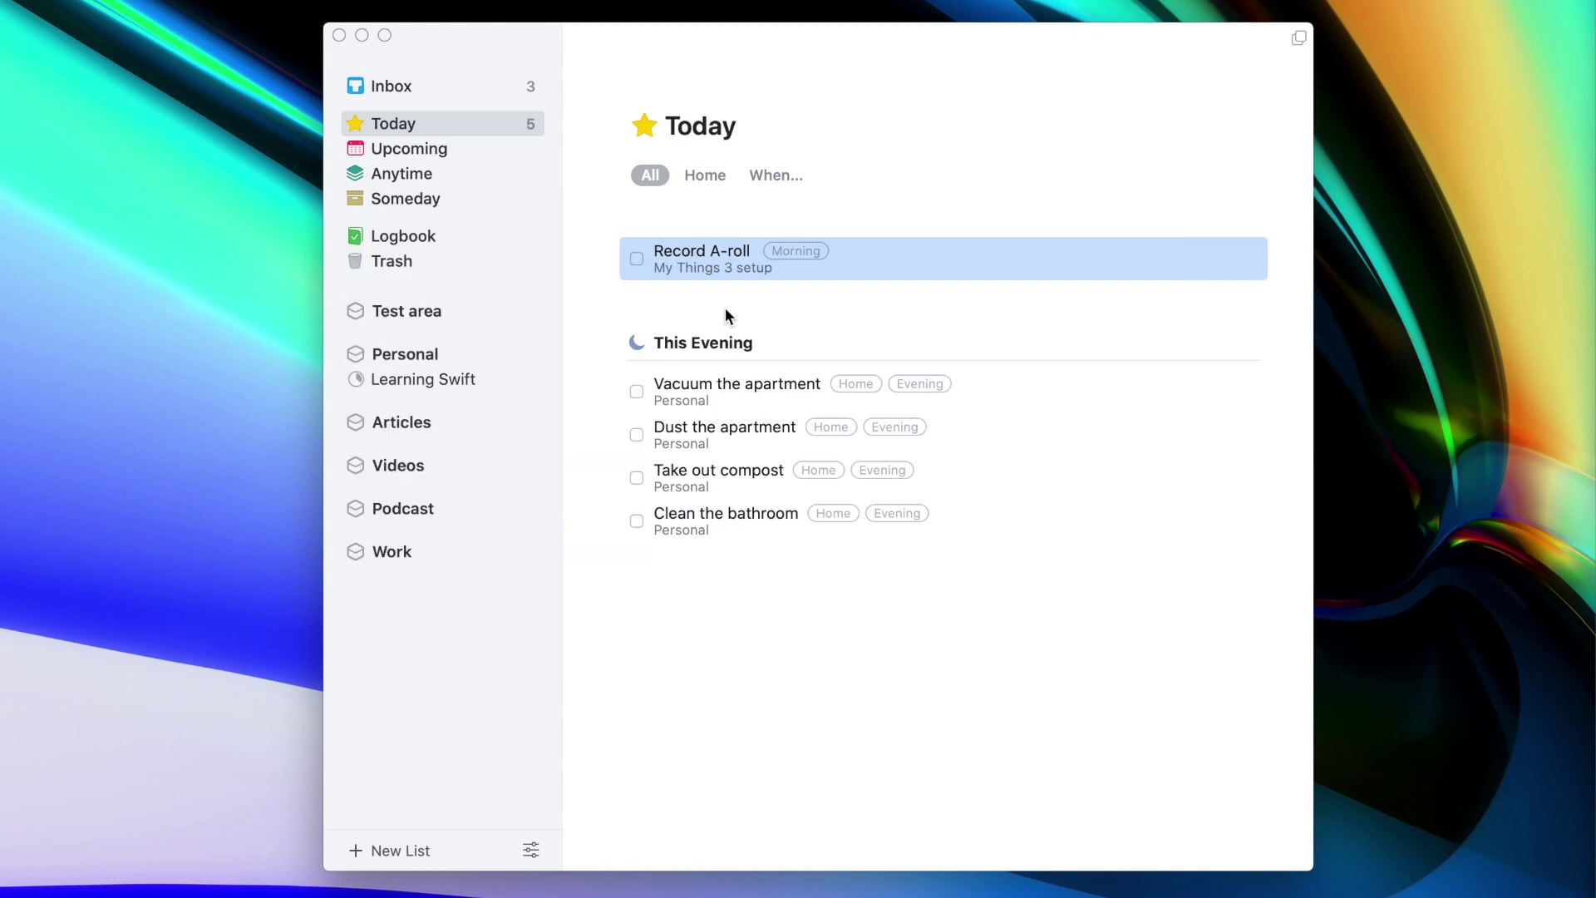
key(super+s)
click(494, 285)
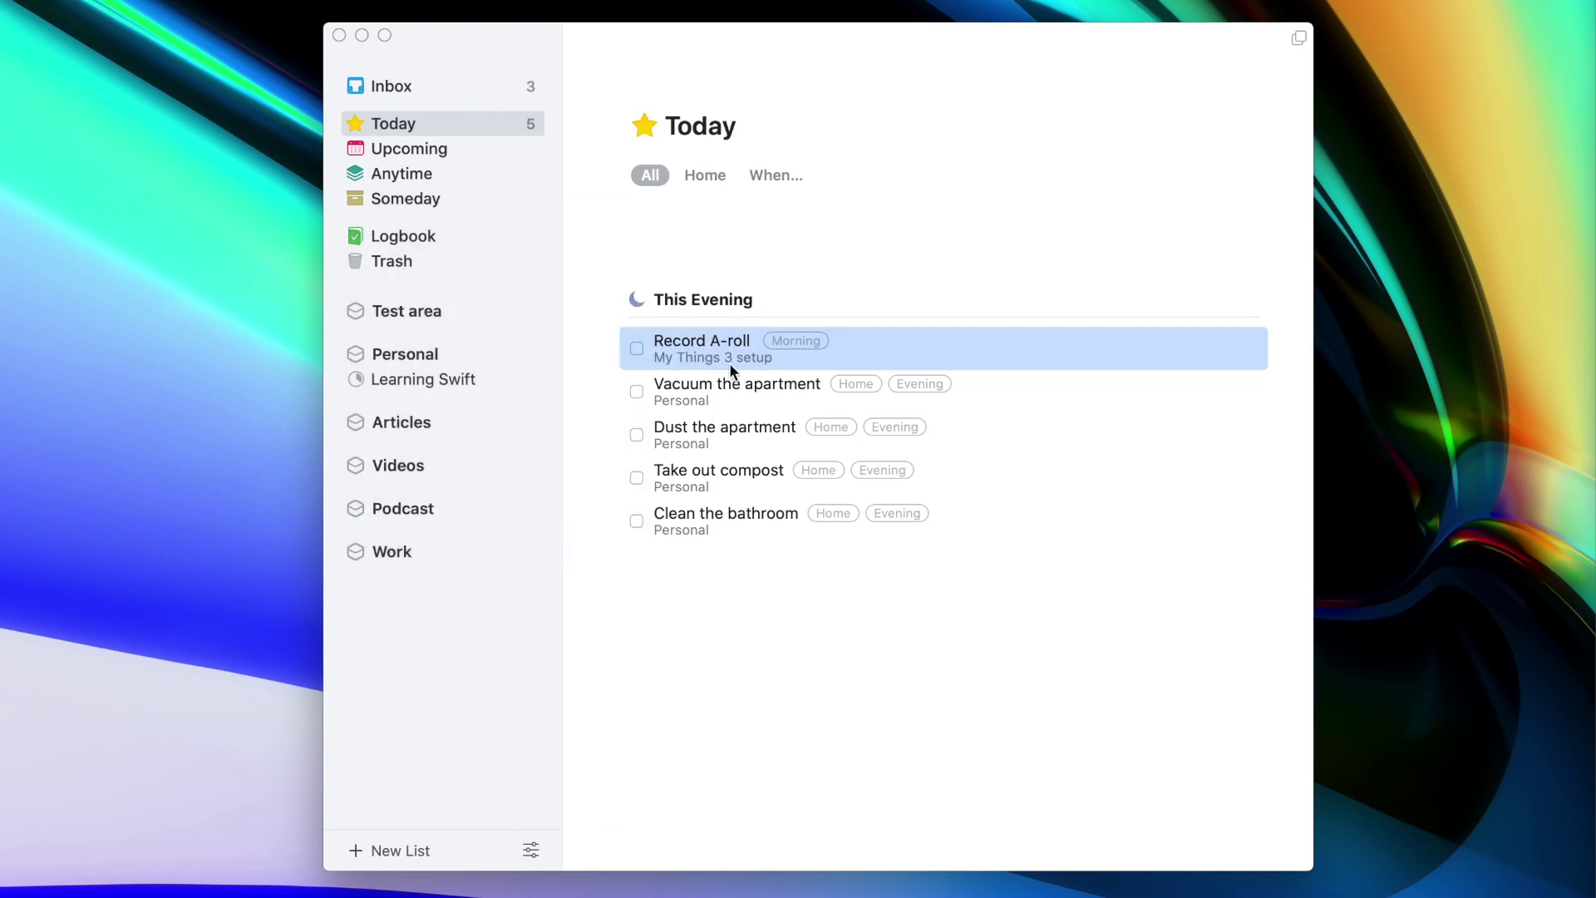
drag(715, 368, 713, 265)
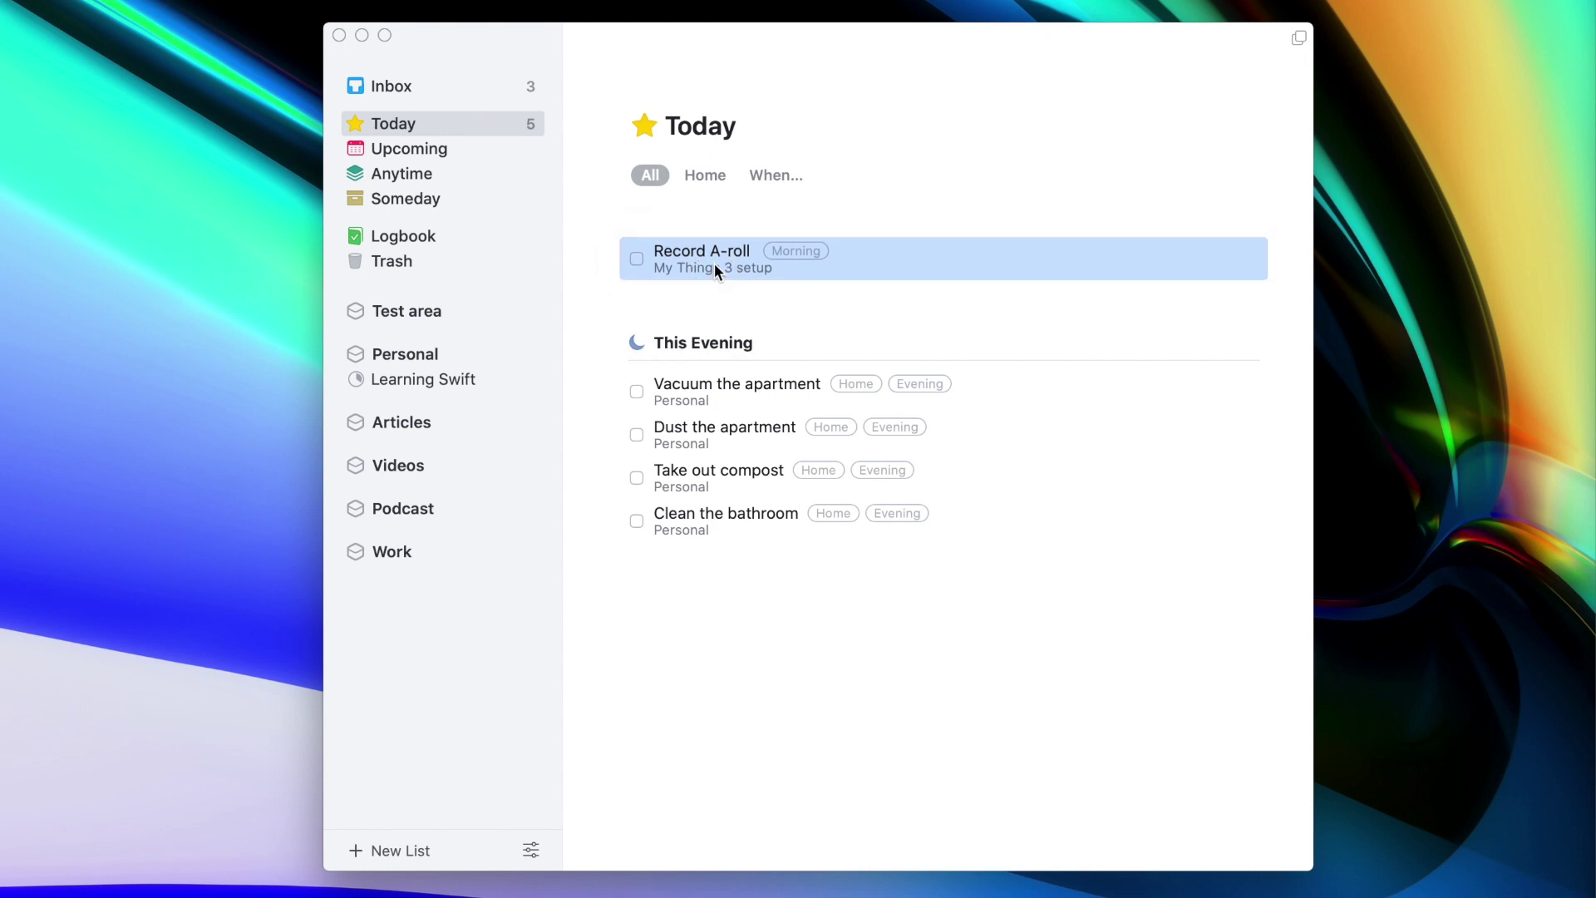
click(453, 148)
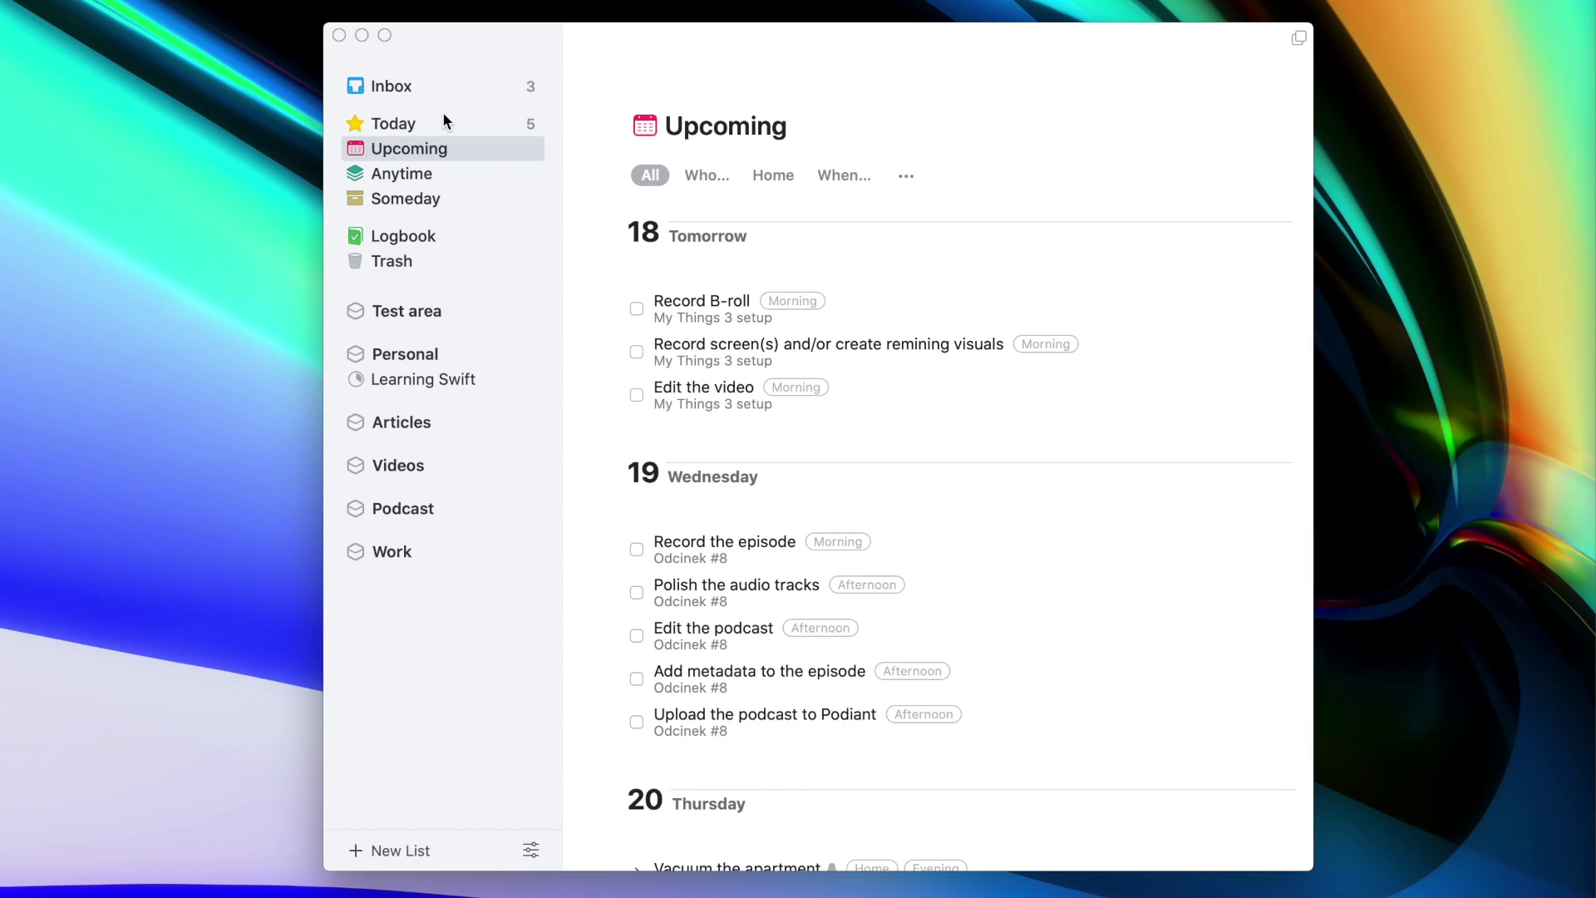
click(418, 179)
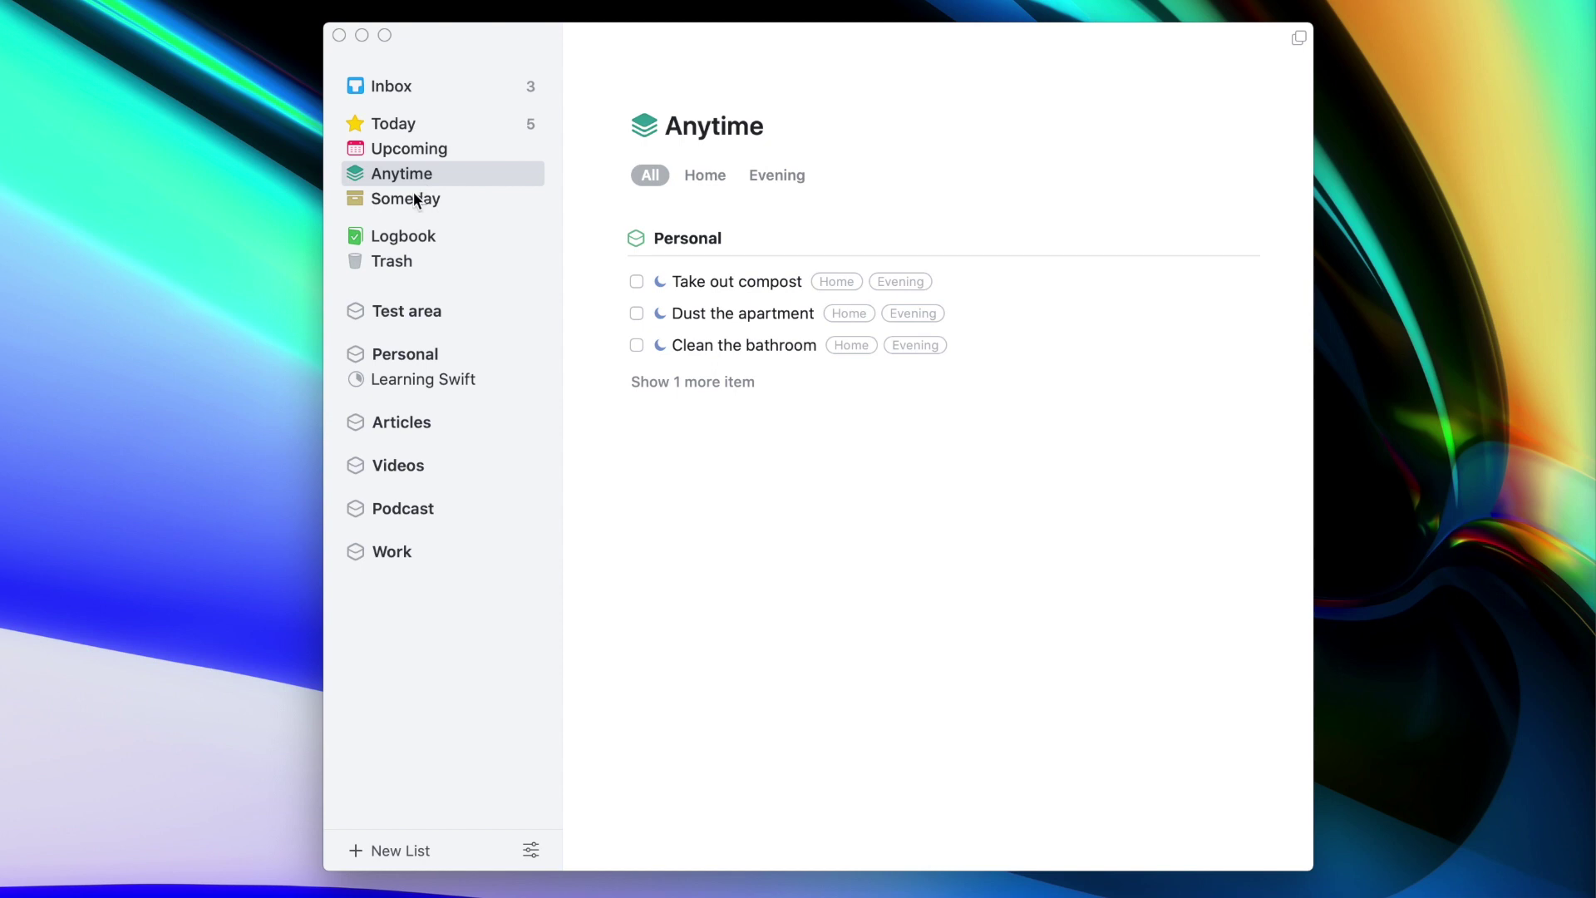
Show the Someday list with Wishlist, Call PayPal in Poland and parked article ideas
click(415, 196)
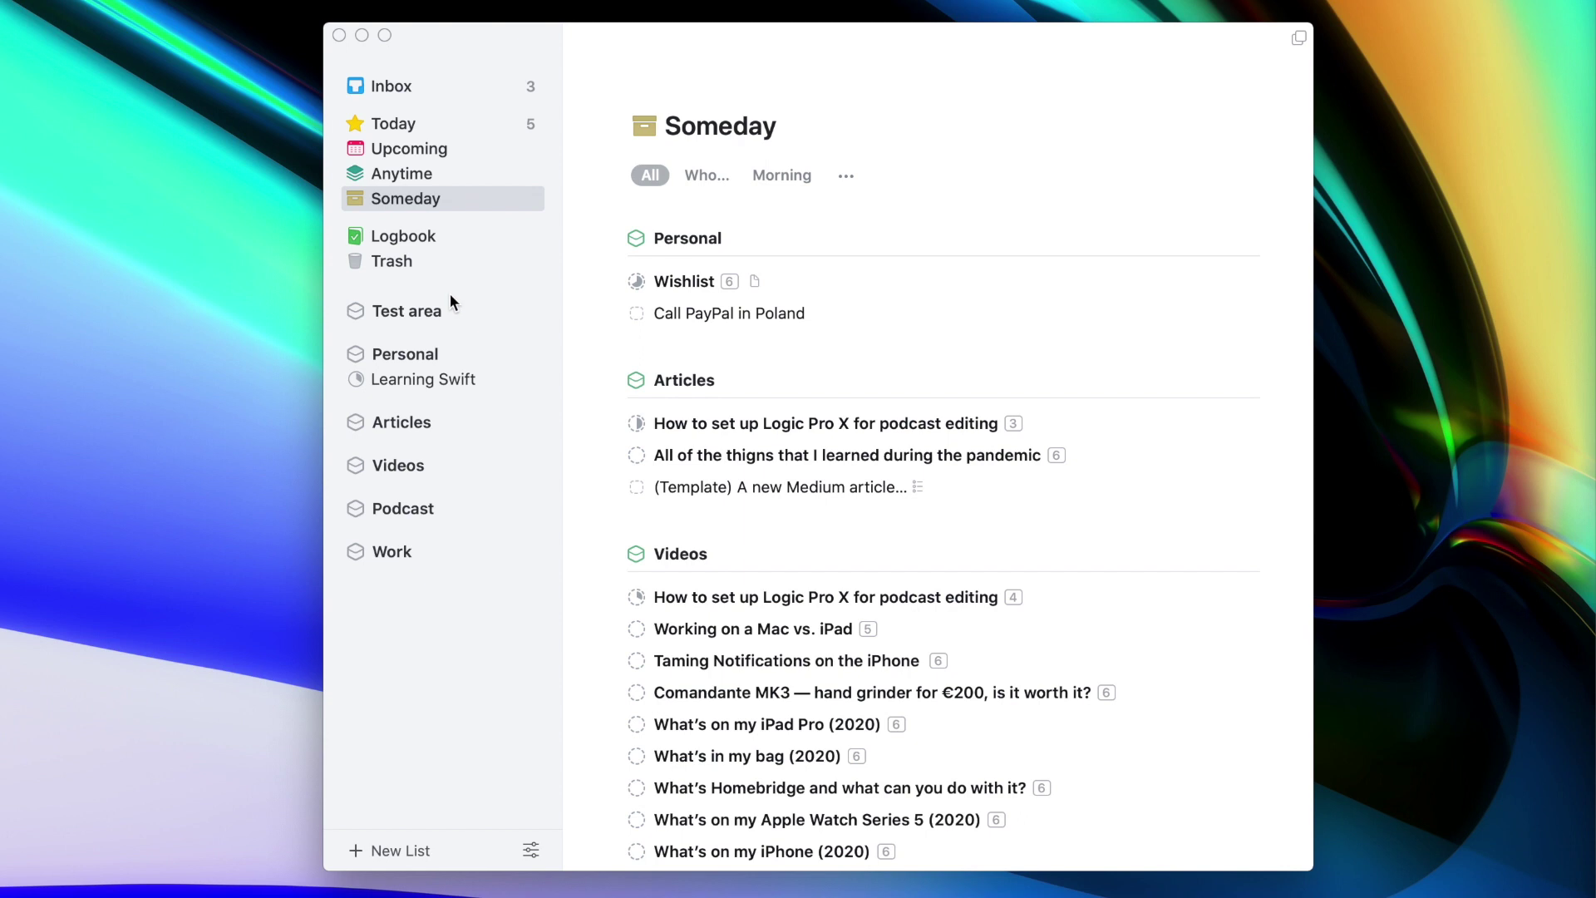
Open the Test area containing Test project and the 27 Aug tagged Task
click(445, 310)
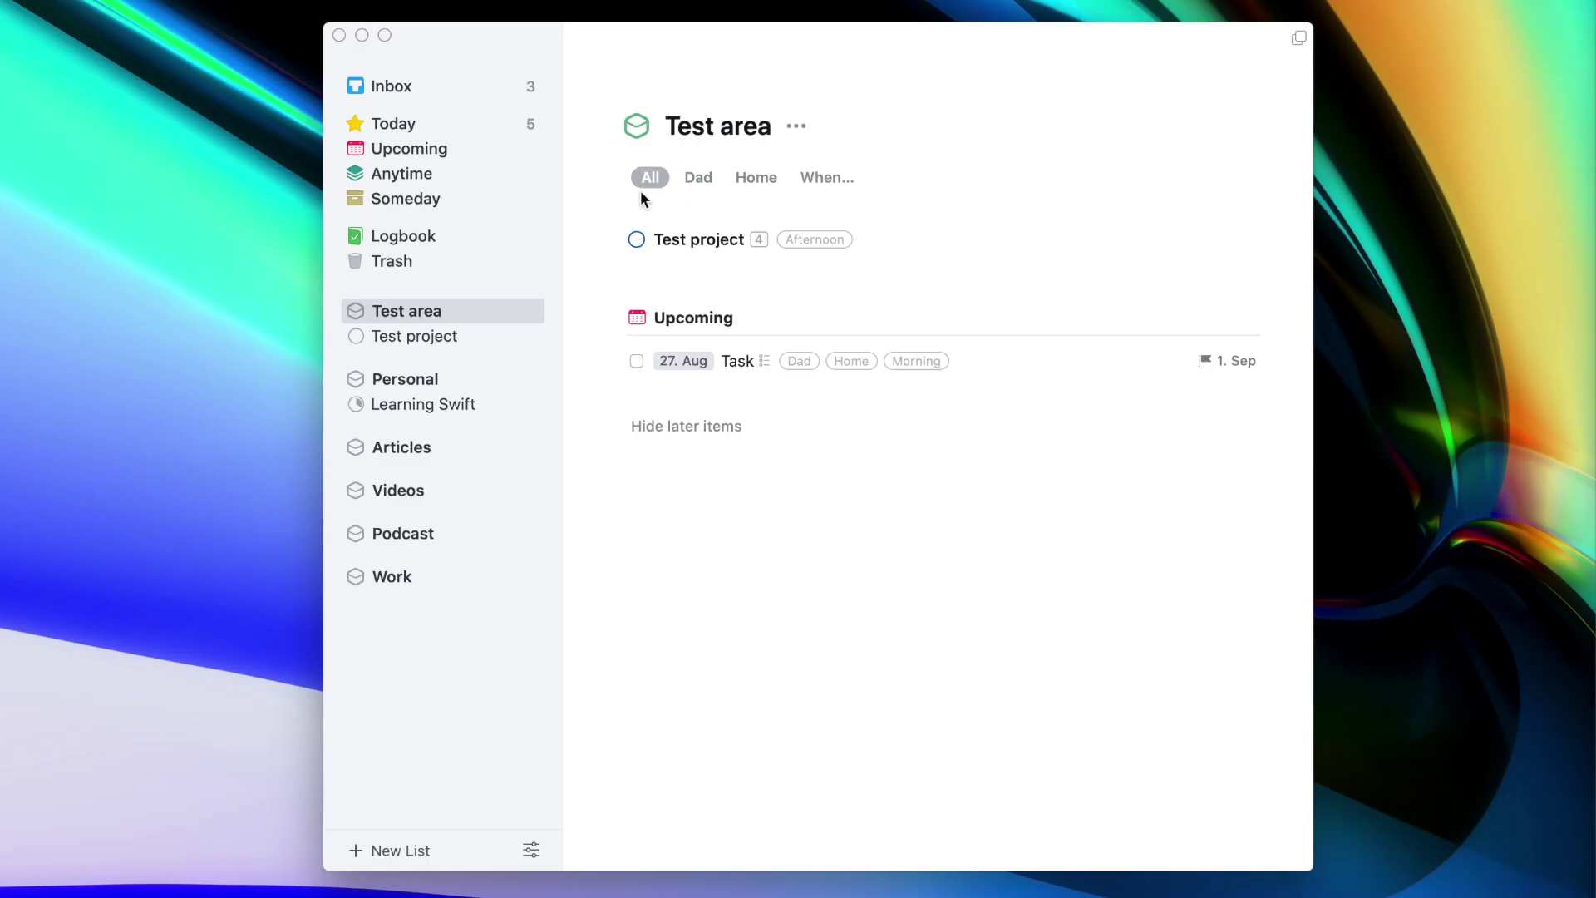
click(829, 179)
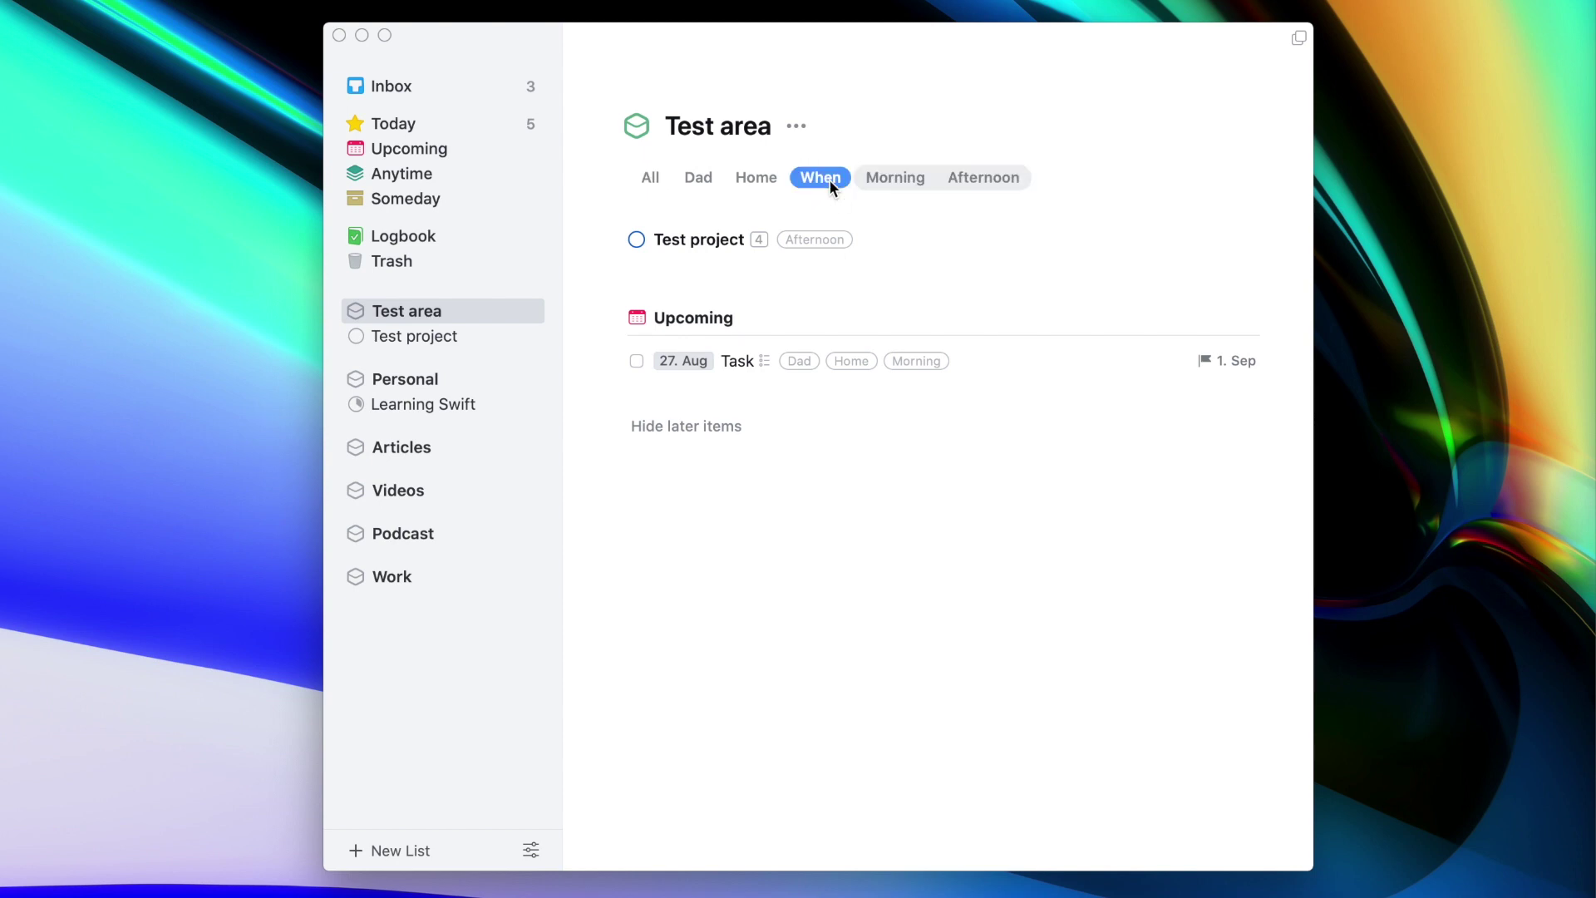
click(983, 172)
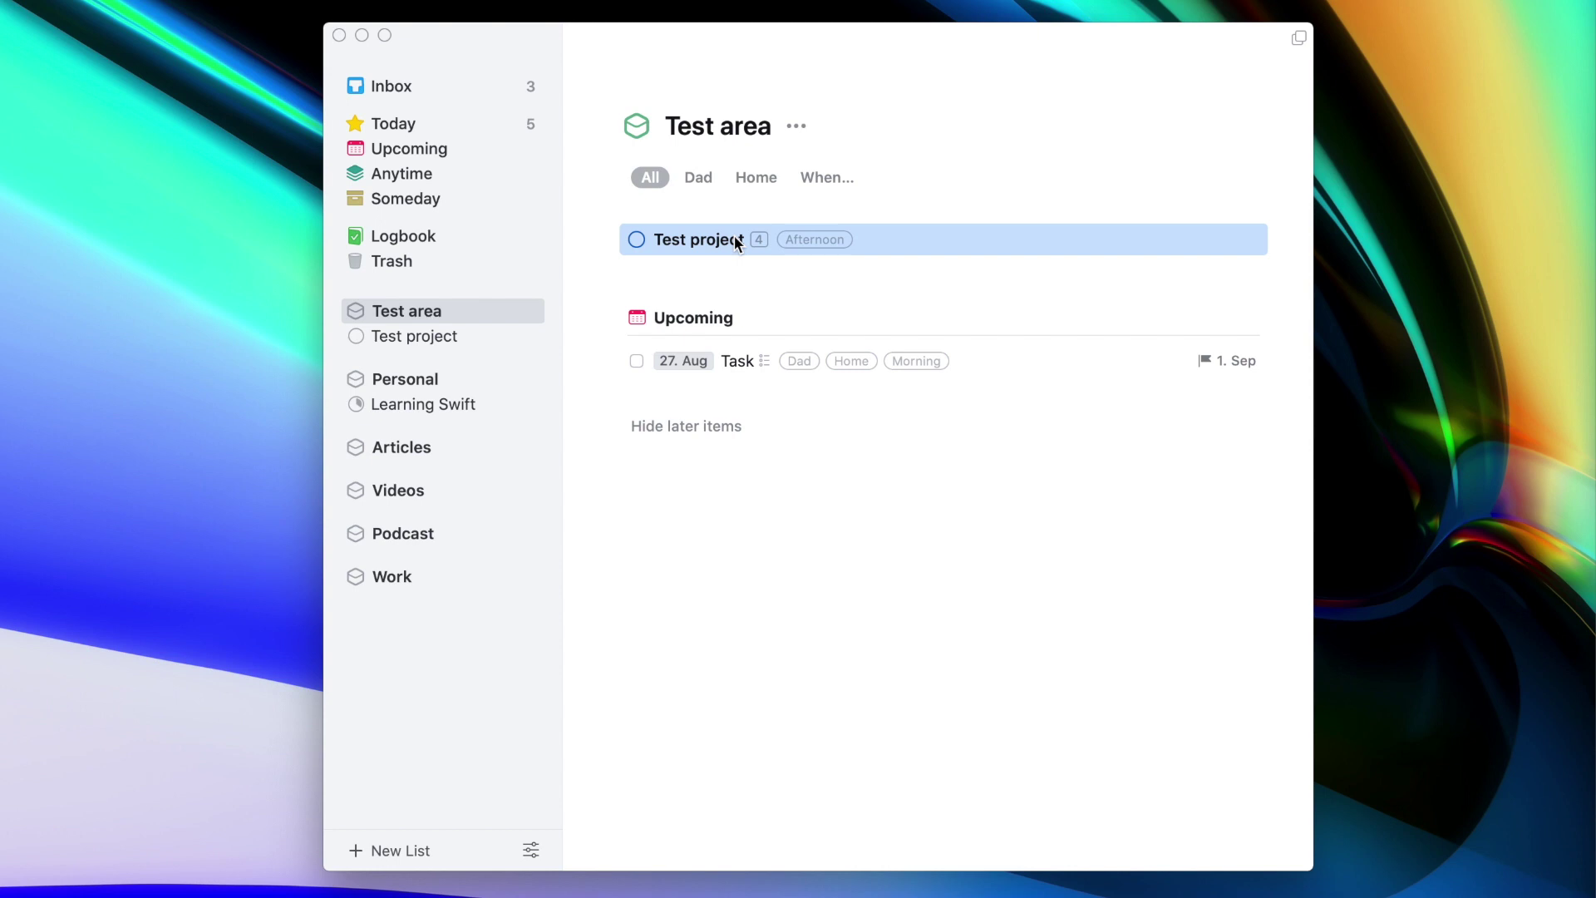
key(ctrl+o)
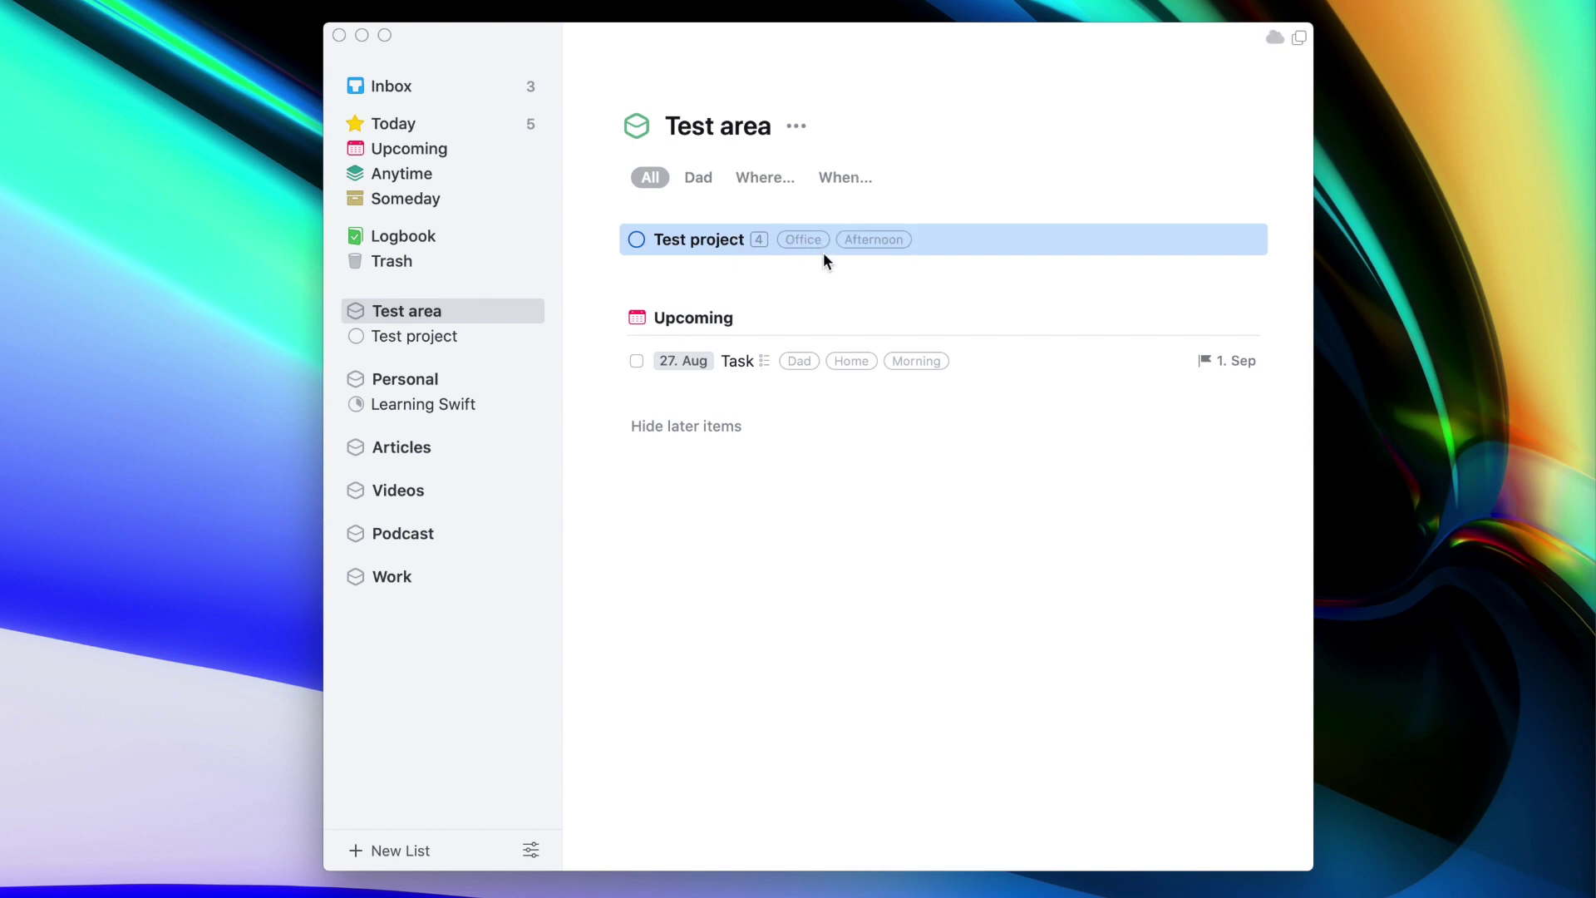
key(ctrl+o)
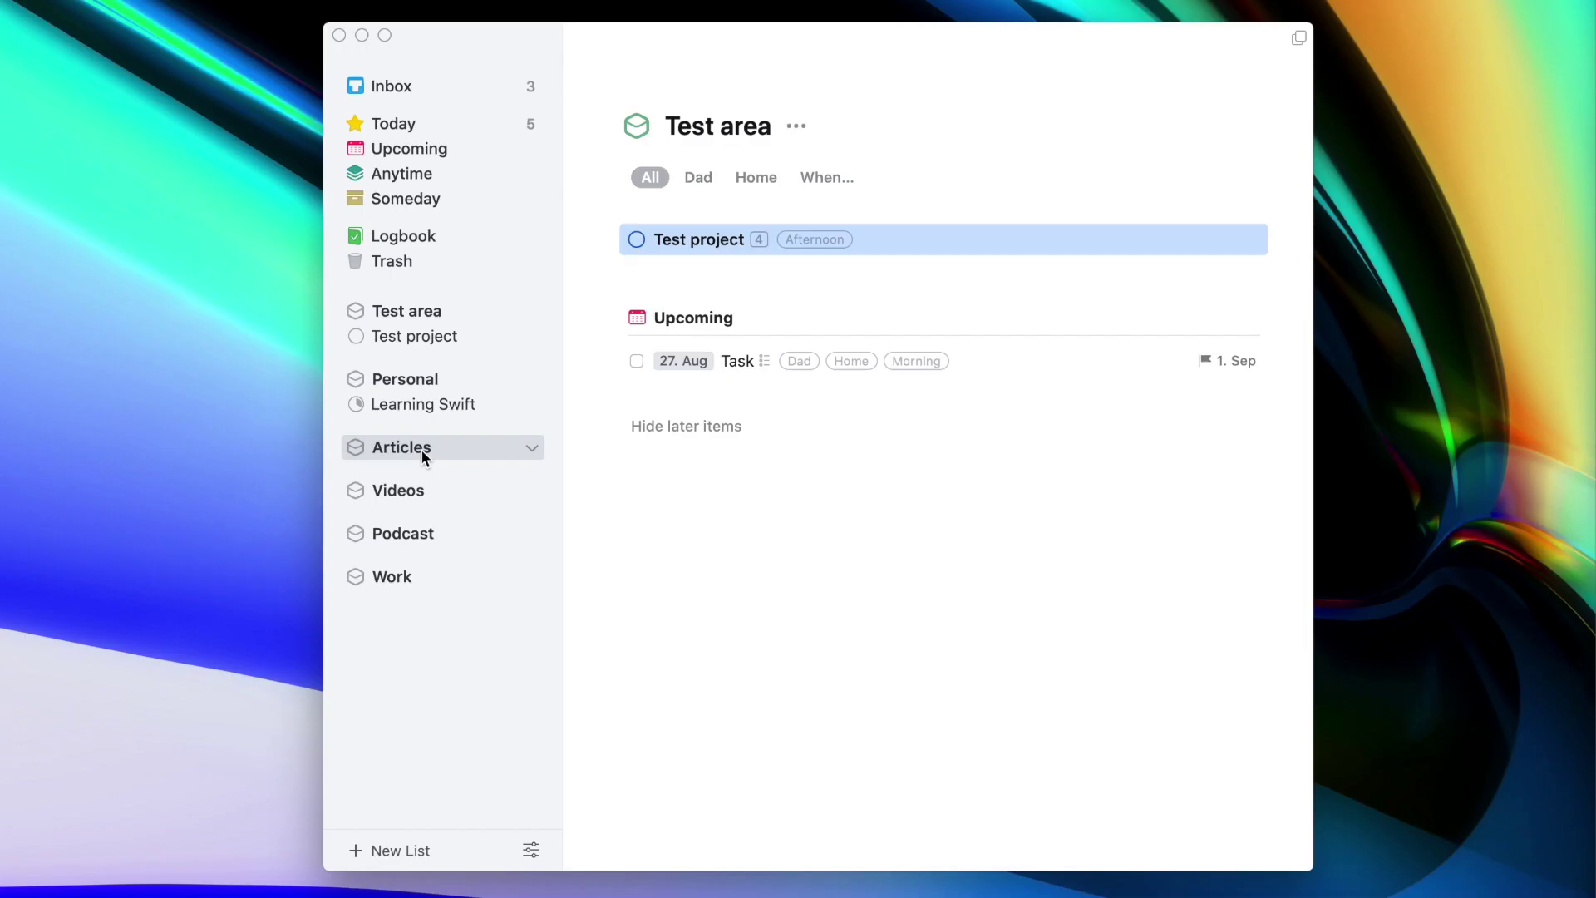
Open the Articles area with its two Someday projects and the Medium article template
click(420, 450)
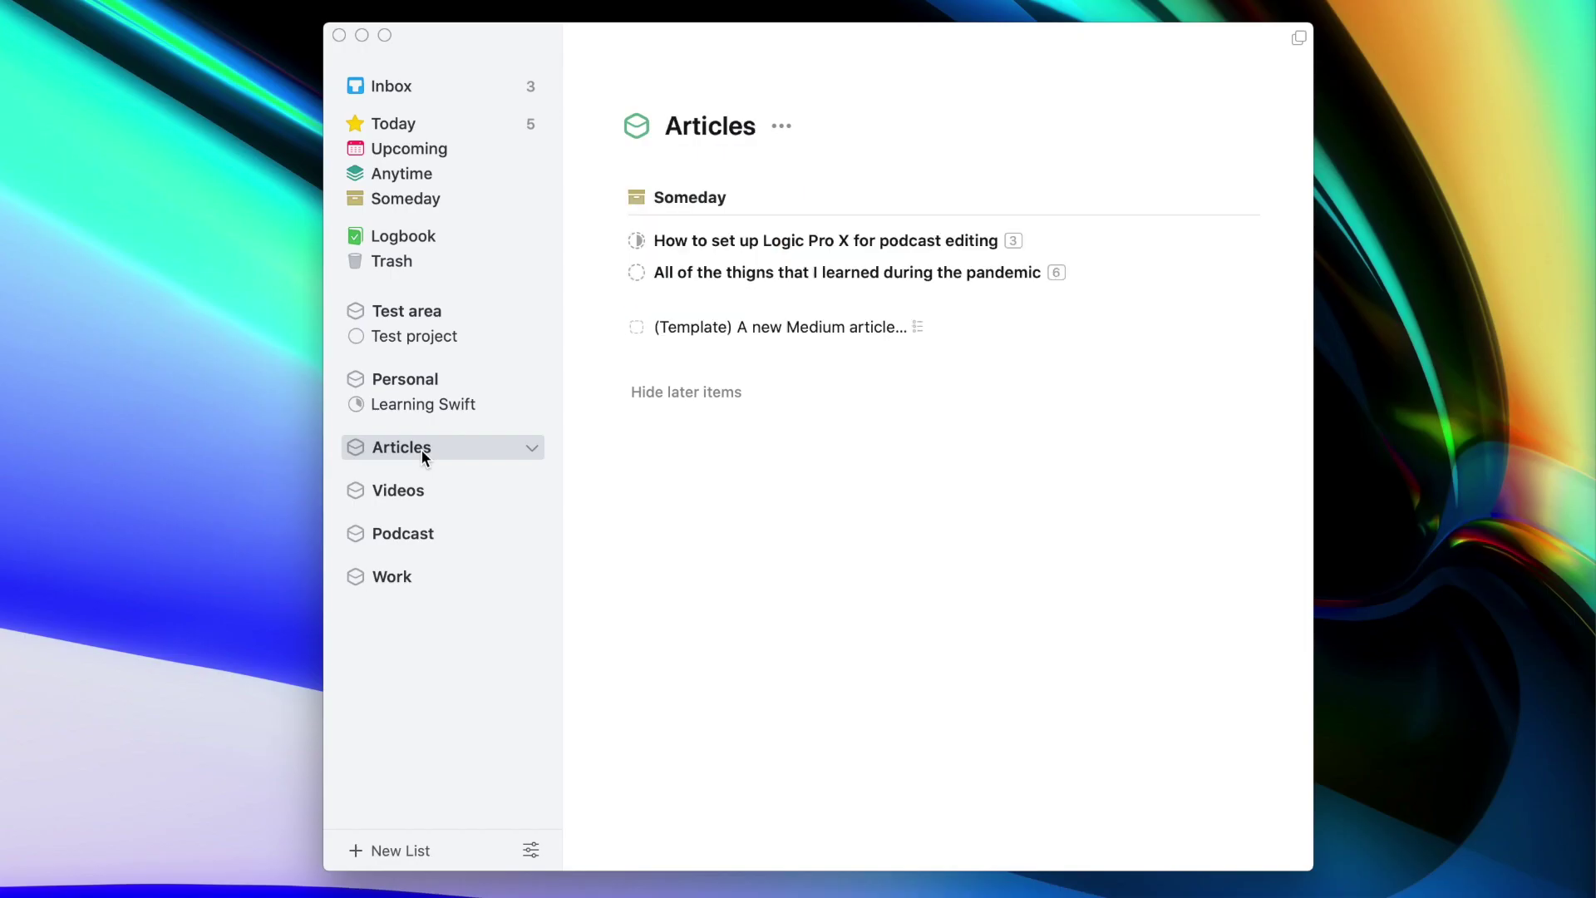
click(812, 242)
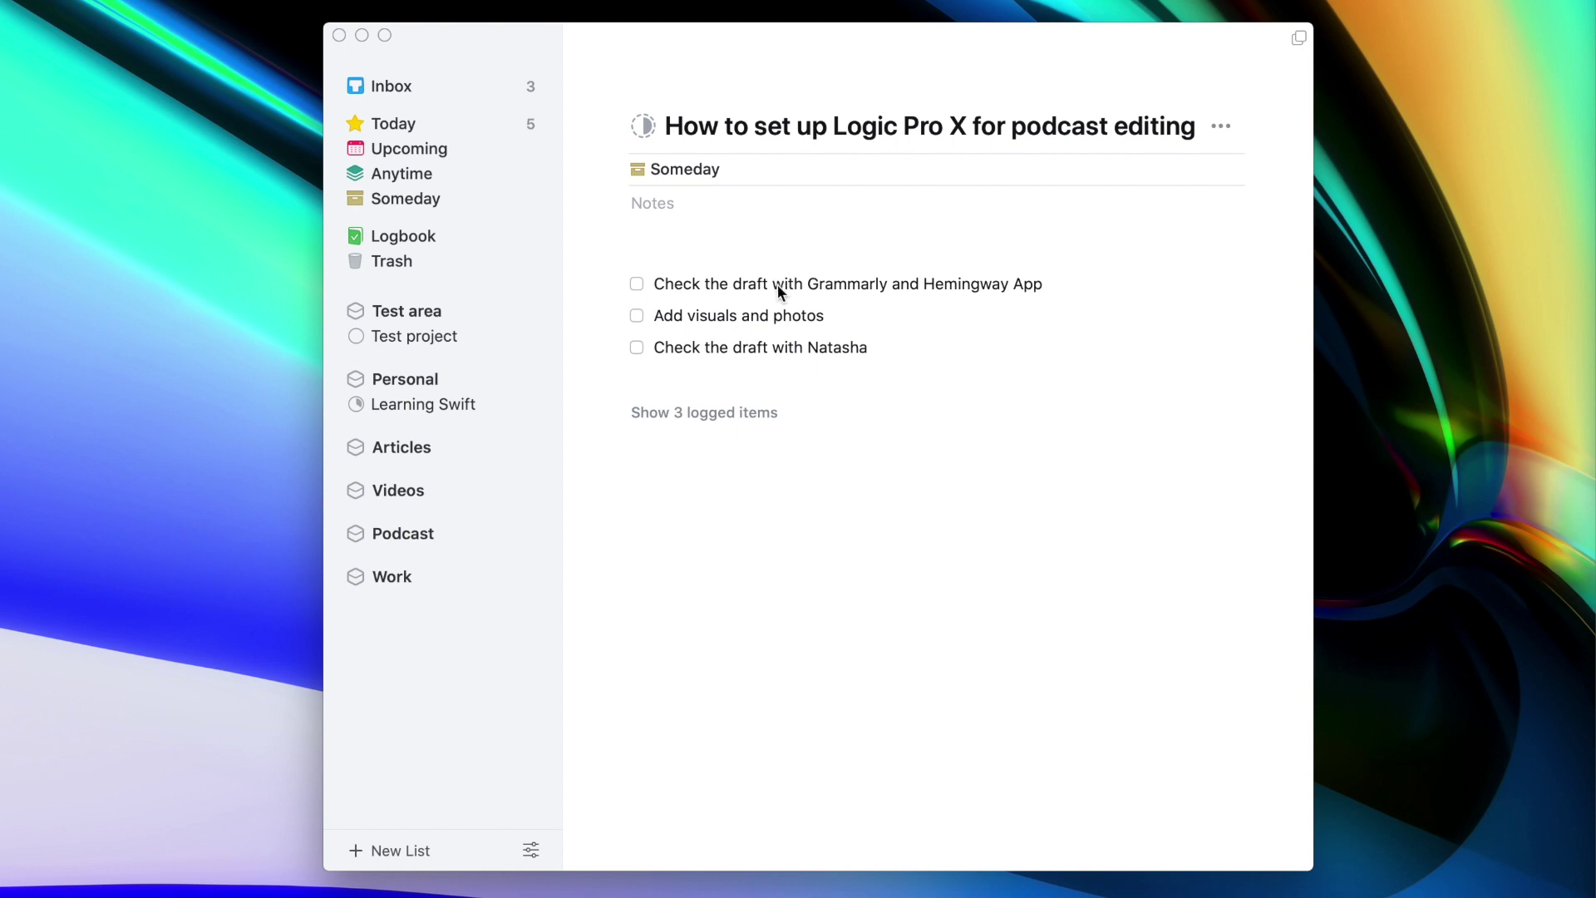
click(734, 413)
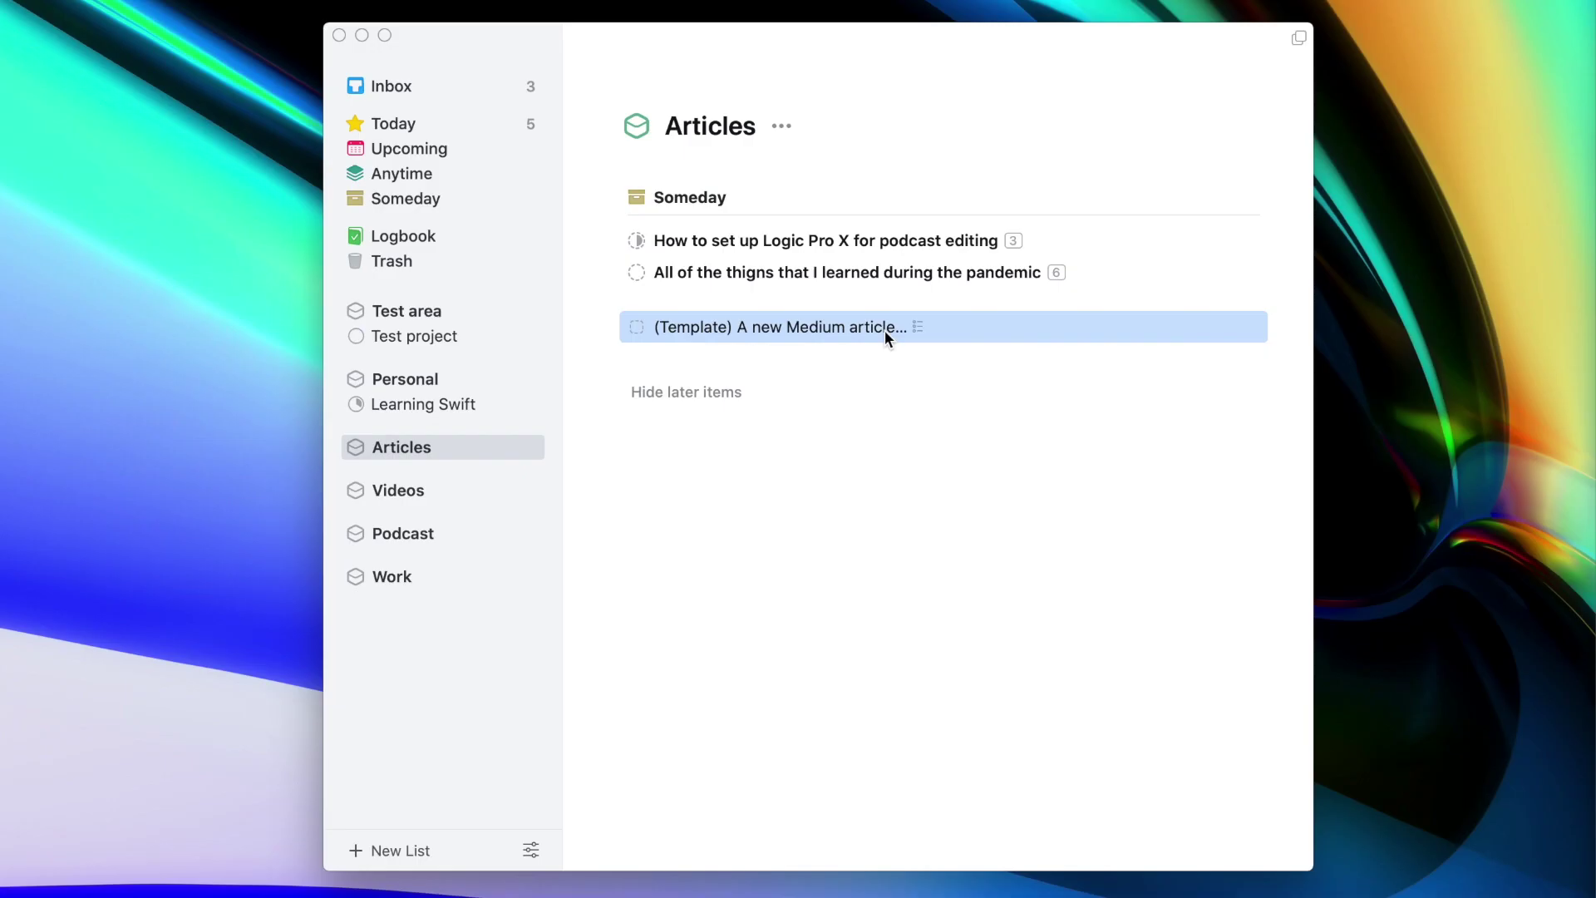
Duplicate the Medium article template, retitle the copy 'Idea for an aritcle', and convert it to a project
key(super+d)
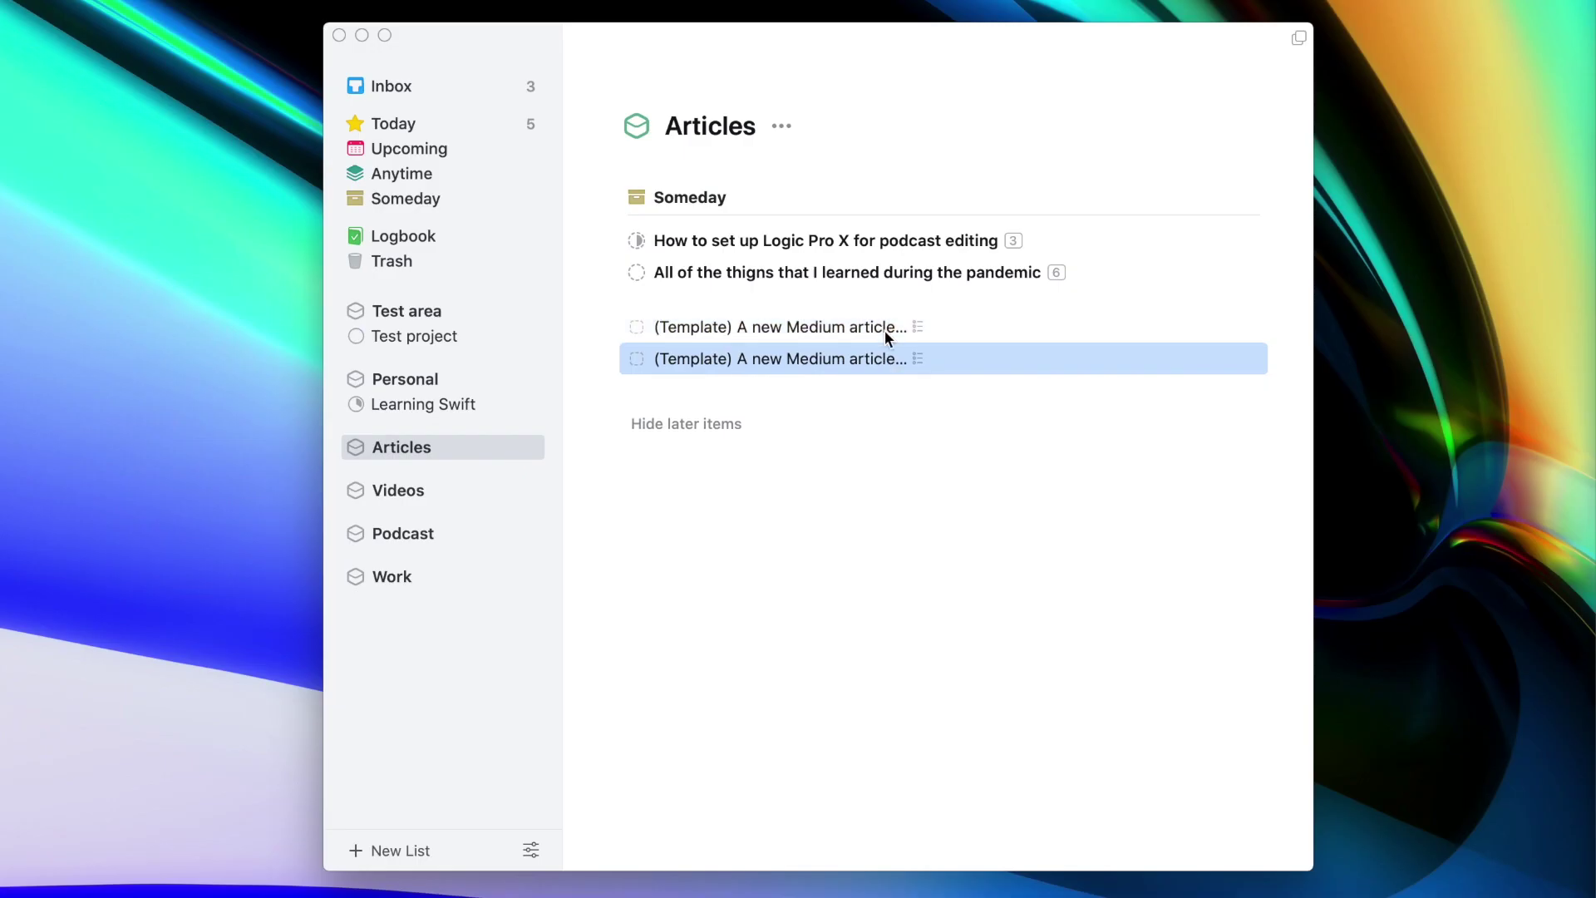
key(Return)
text(Idea for an aritcle)
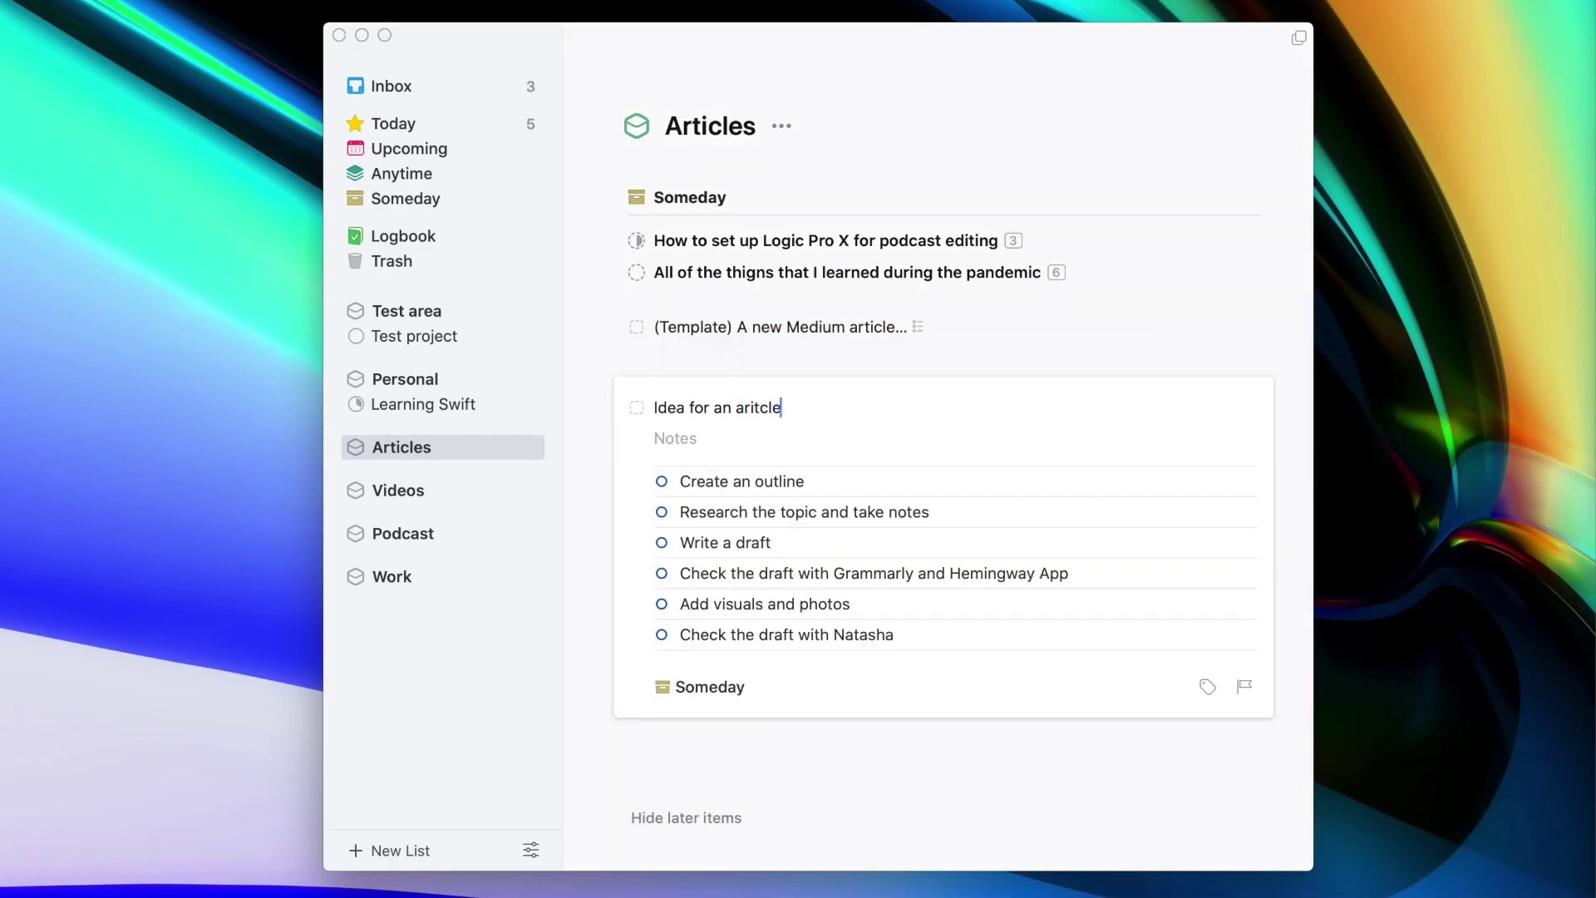
key(Escape)
right_click(1026, 354)
key(Escape)
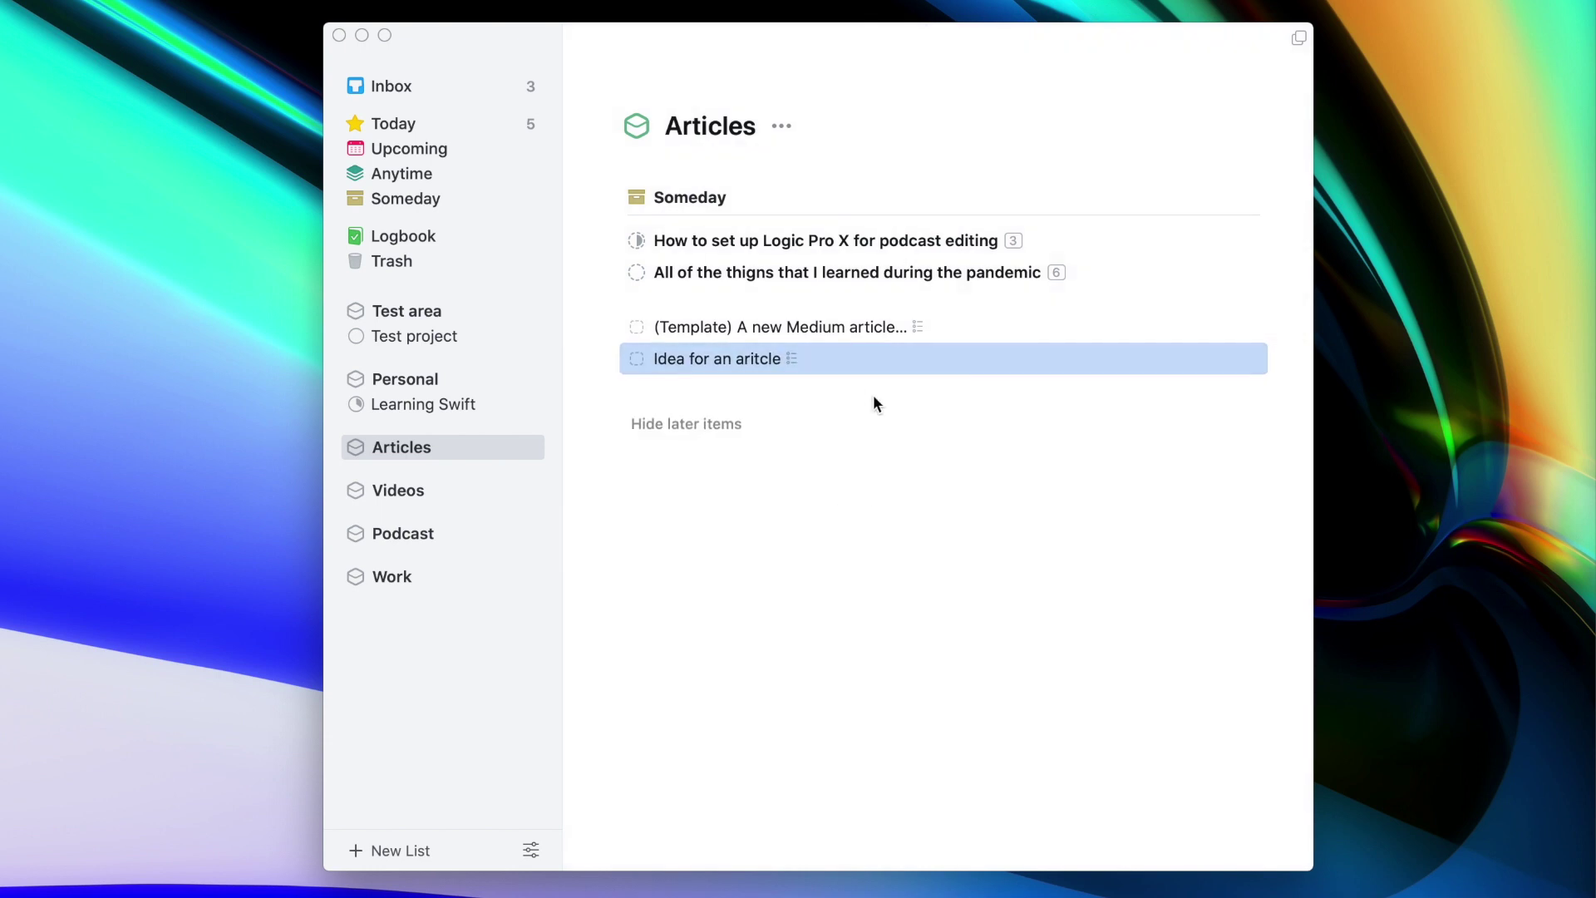
right_click(862, 358)
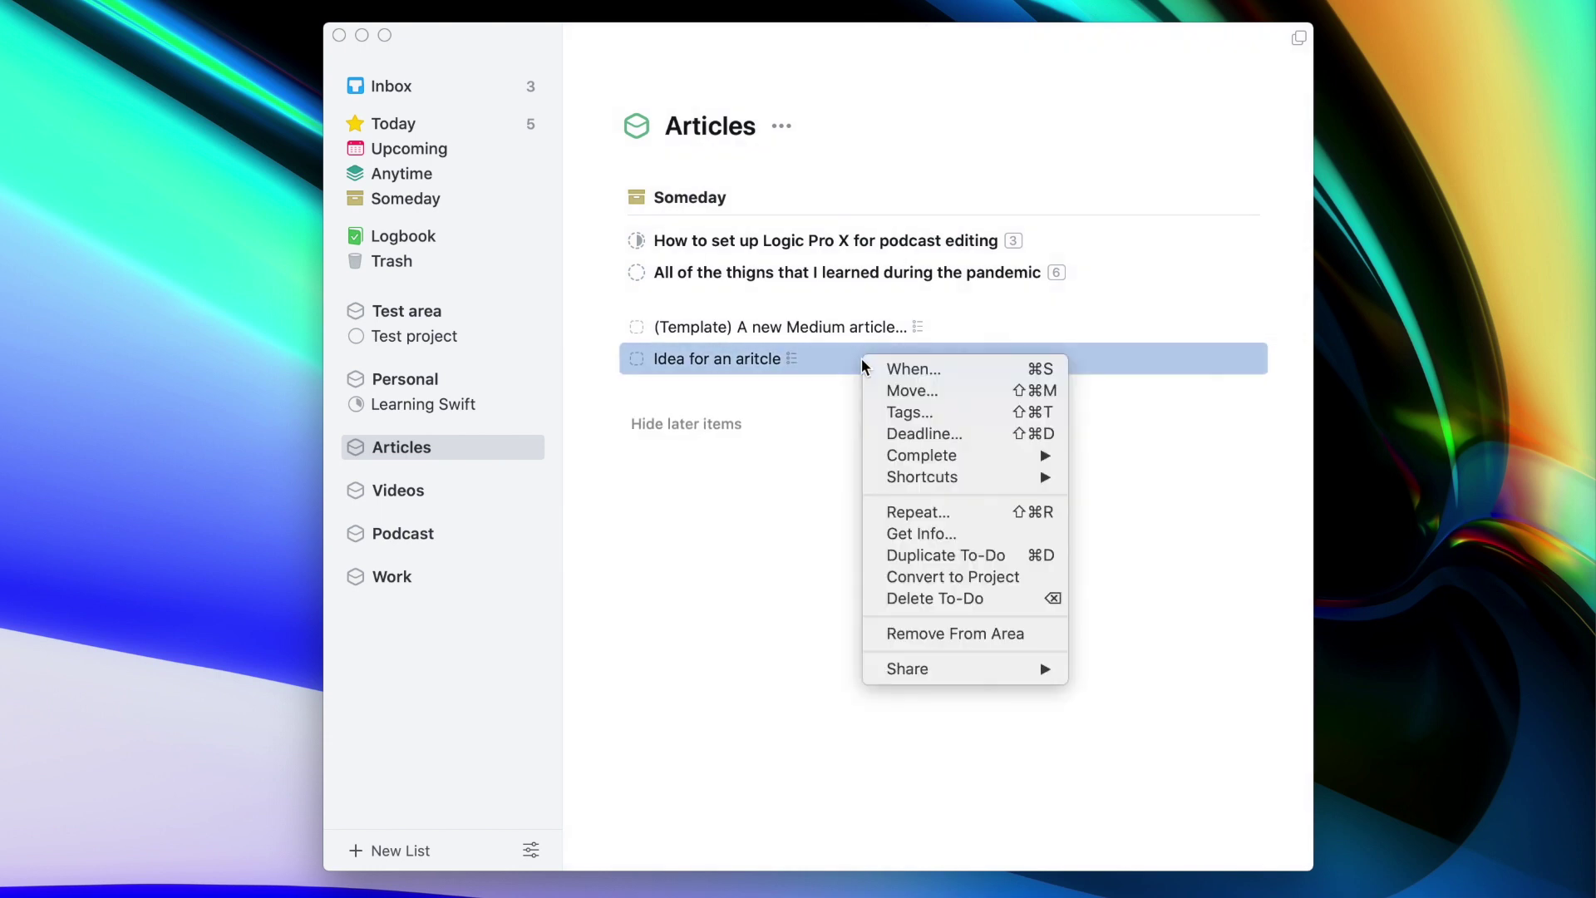
click(978, 585)
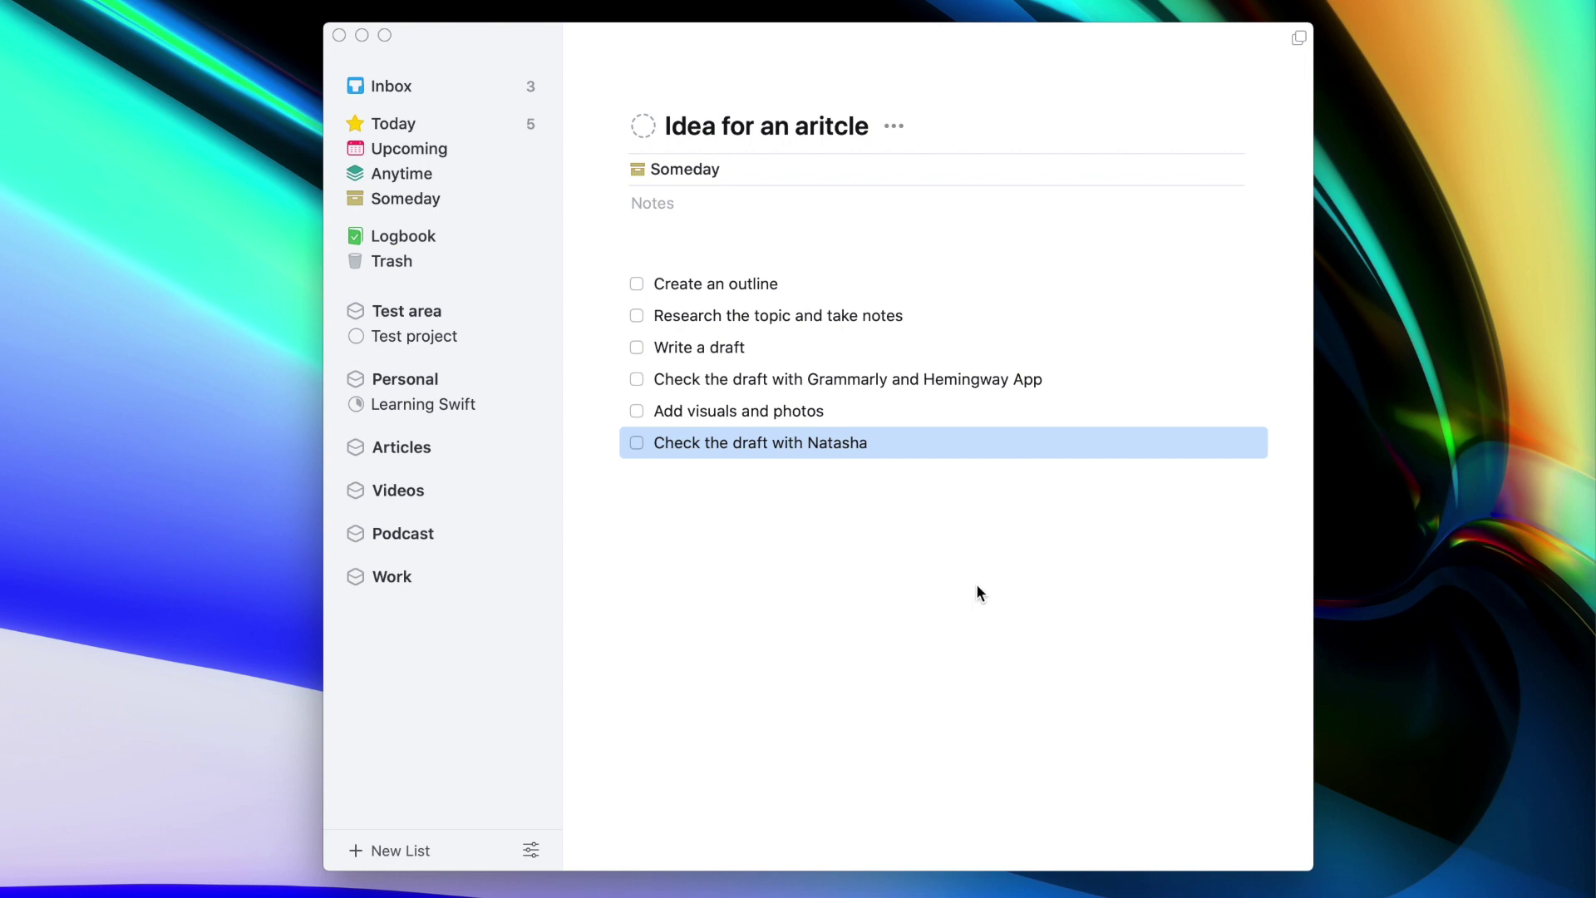
Open the Wishlist project in the Personal area and start editing its buying-question notes
click(409, 450)
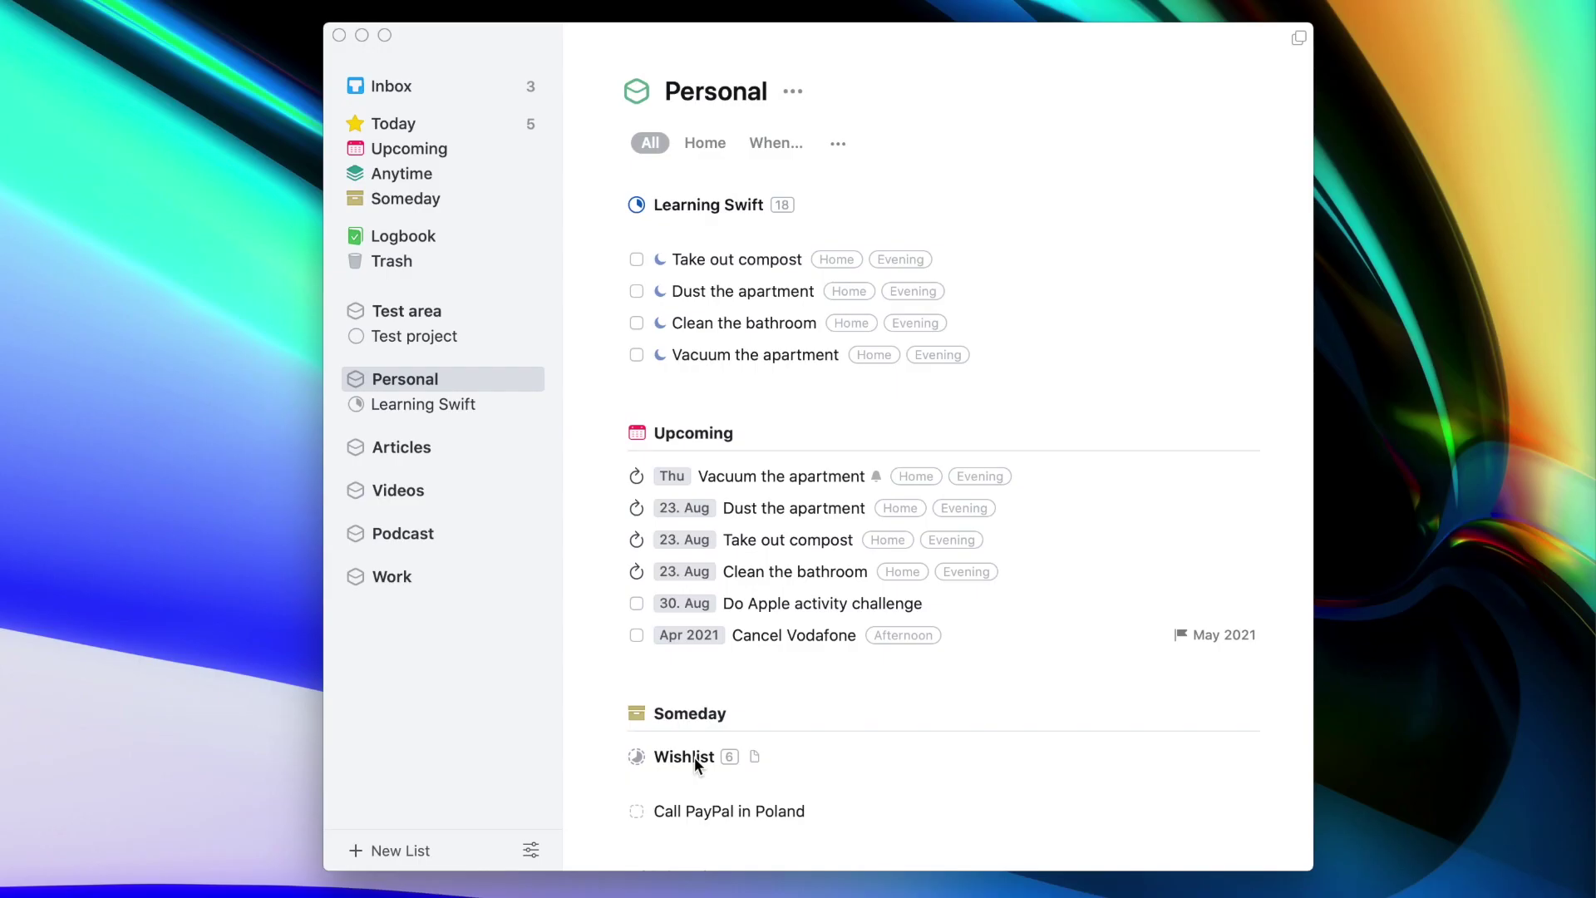
double_click(695, 757)
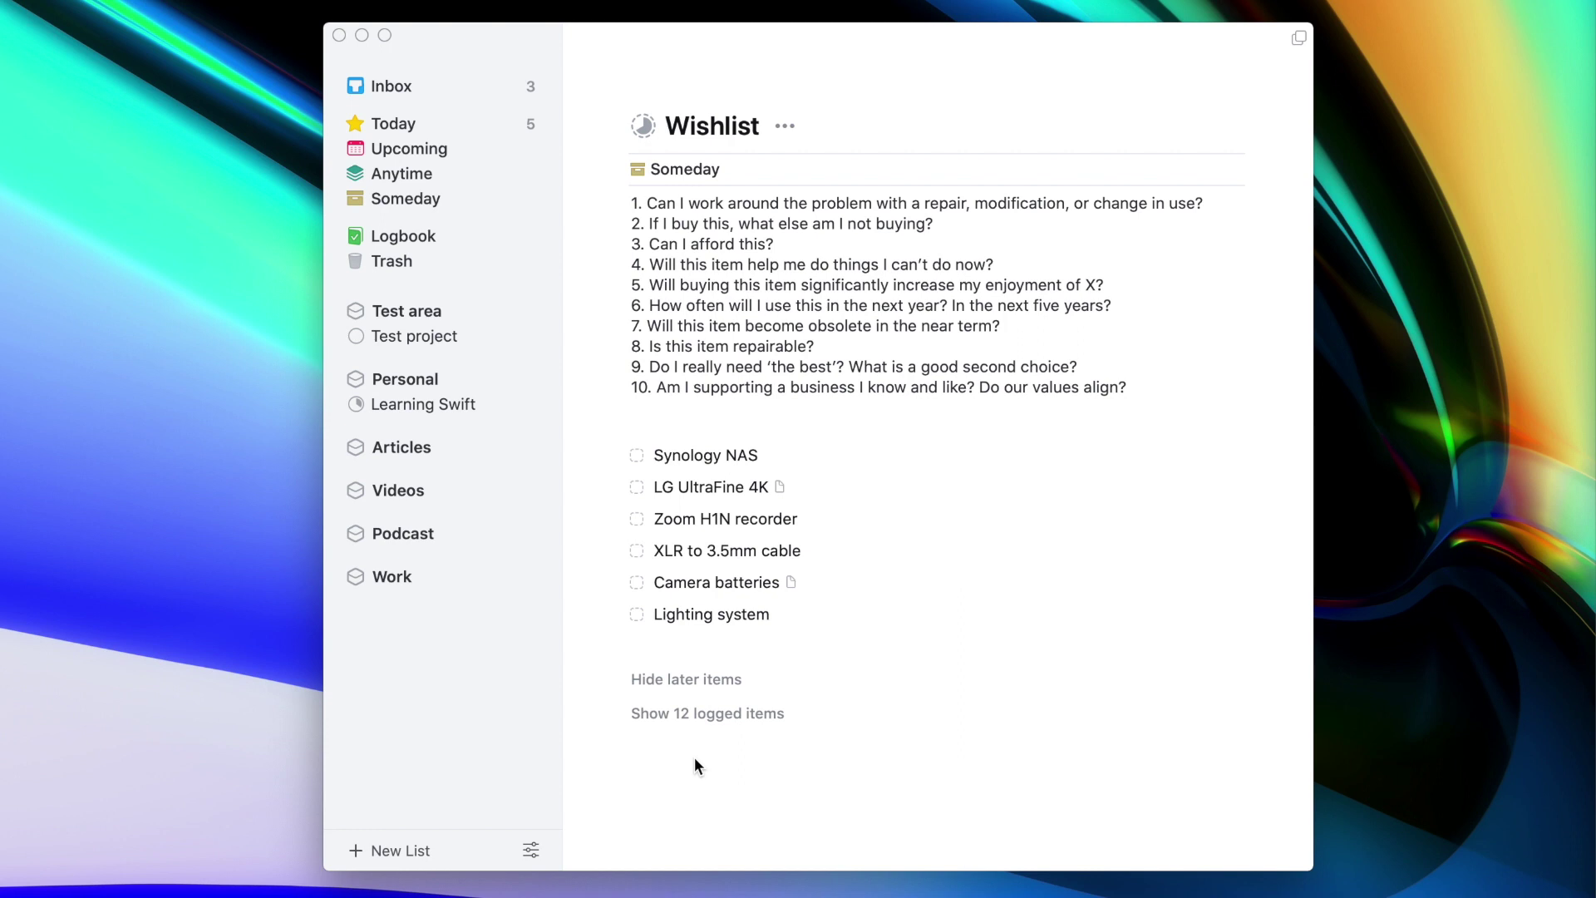
click(960, 350)
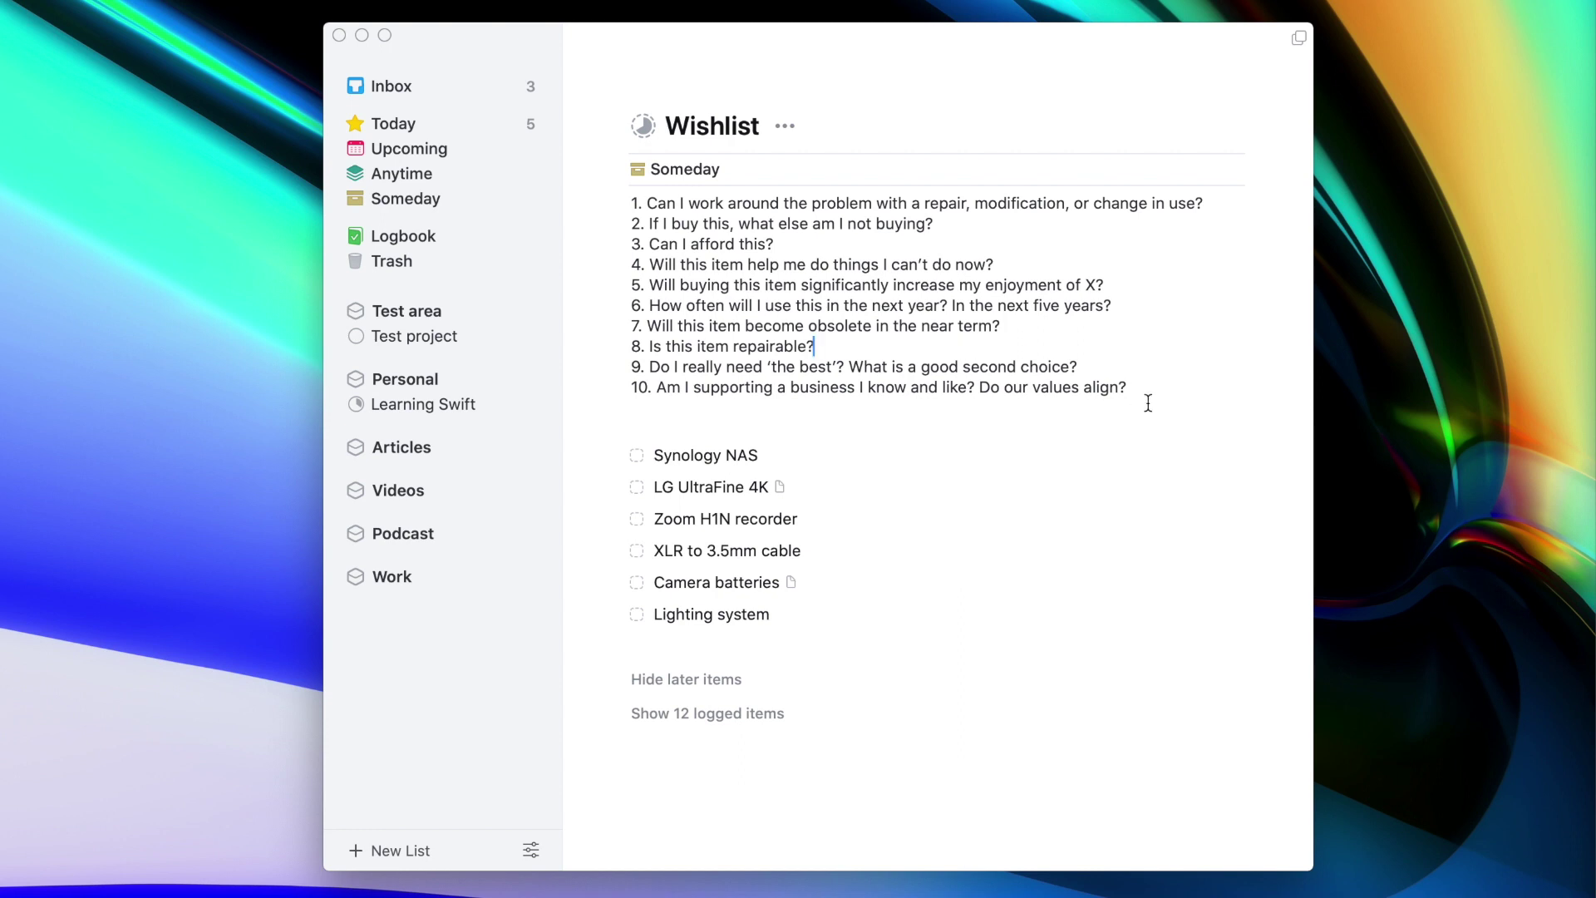